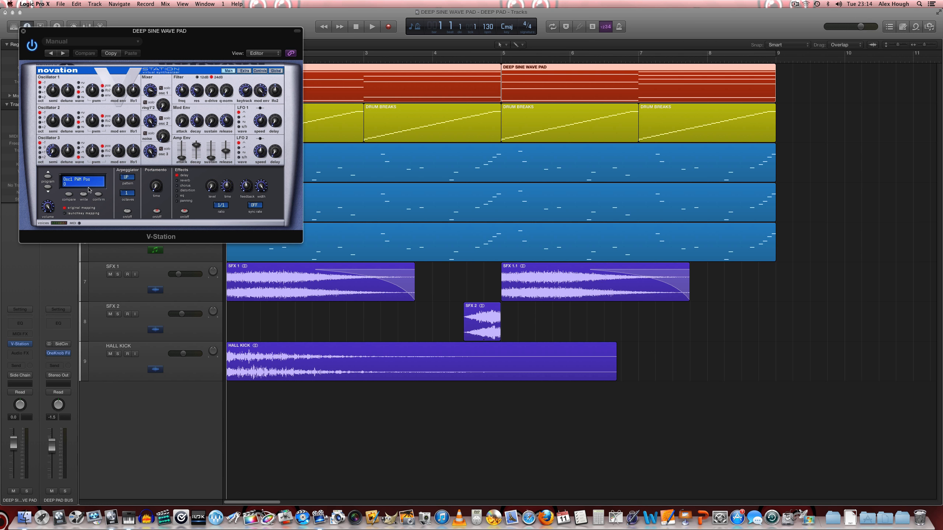
Load the Init preset in V-Station and turn up the mixer levels of oscillators 2 and 3.
left_click(92, 42)
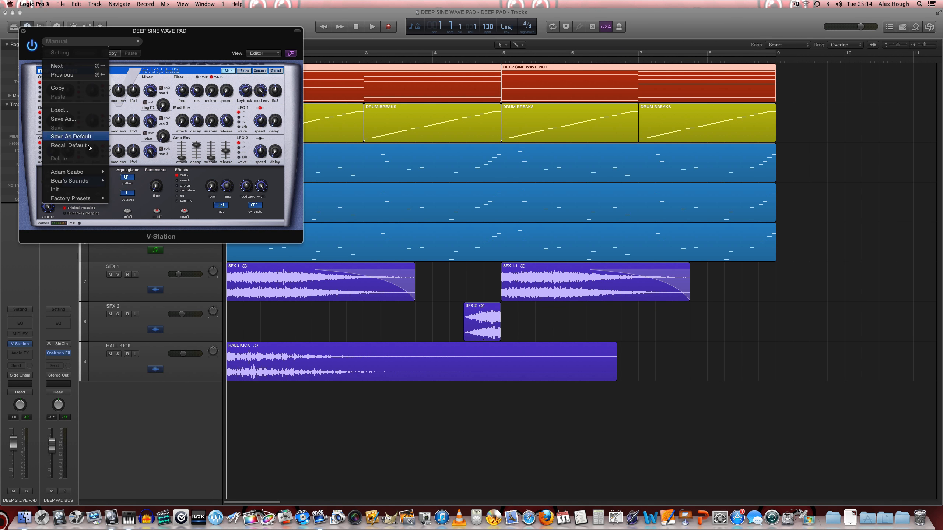
left_click(85, 190)
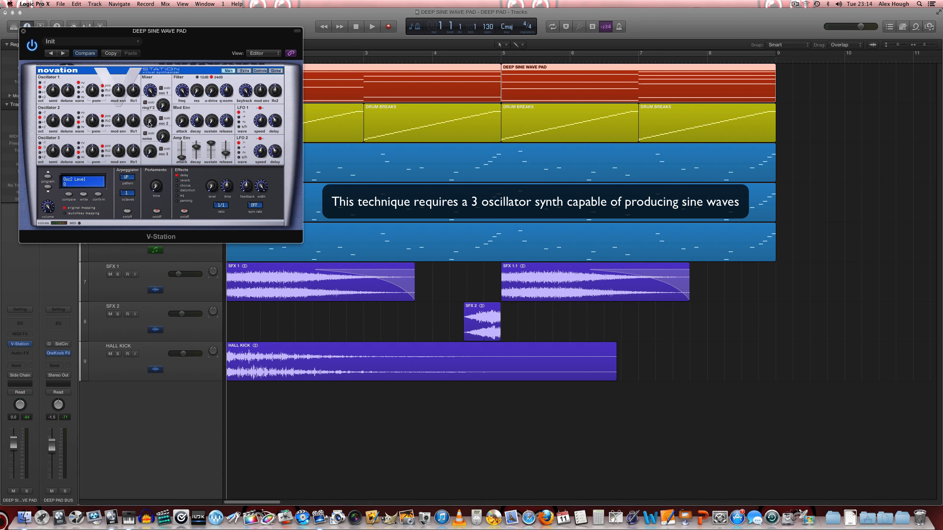
left_click_drag(149, 123, 146, 17)
left_click_drag(152, 156, 134, 5)
Shift oscillator 3 up an octave and slightly detune oscillator 2.
left_click(41, 155)
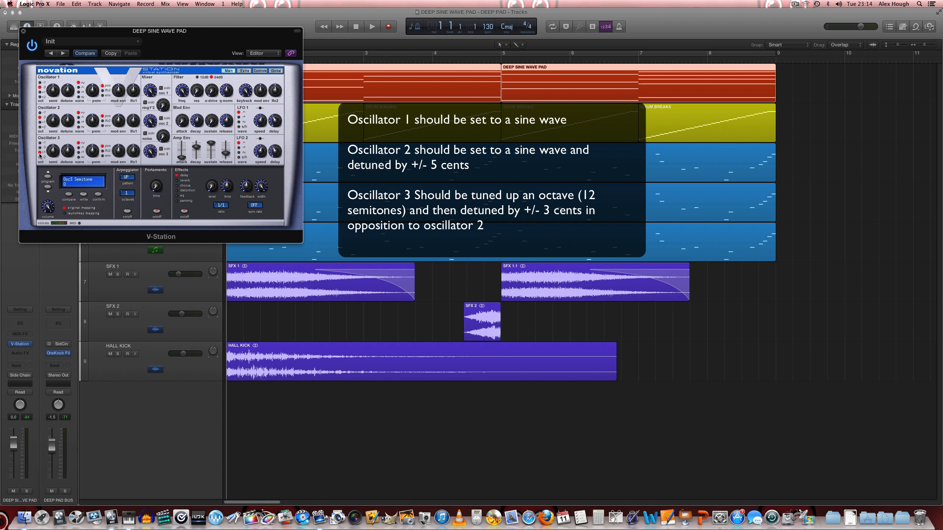
left_click_drag(63, 123, 67, 124)
scroll(67, 153, "up", 1)
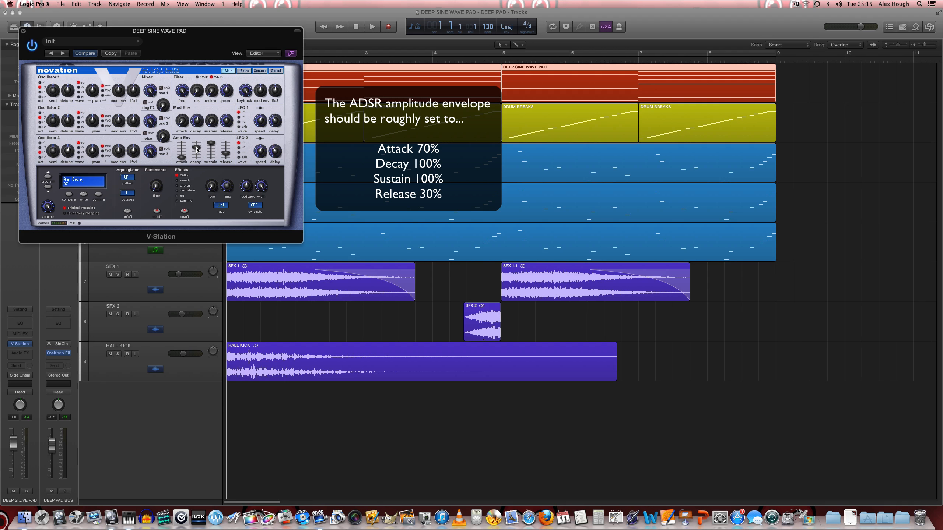
Raise the amplitude envelope's decay to maximum and its attack to roughly 70%.
left_click_drag(196, 147, 196, 141)
left_click_drag(182, 158, 181, 149)
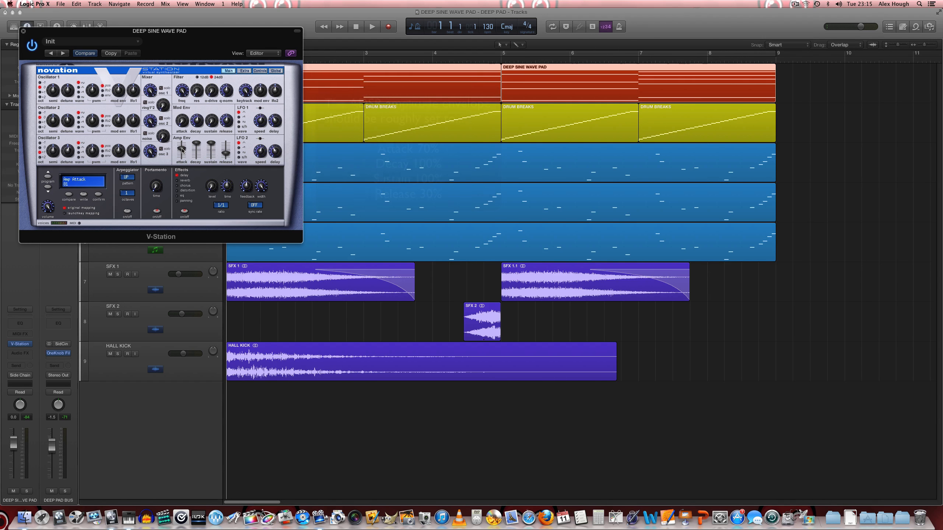
Uncover the track headers, solo the DEEP SINE WAVE PAD track and audition the pad on its own.
left_click_drag(163, 30, 358, 134)
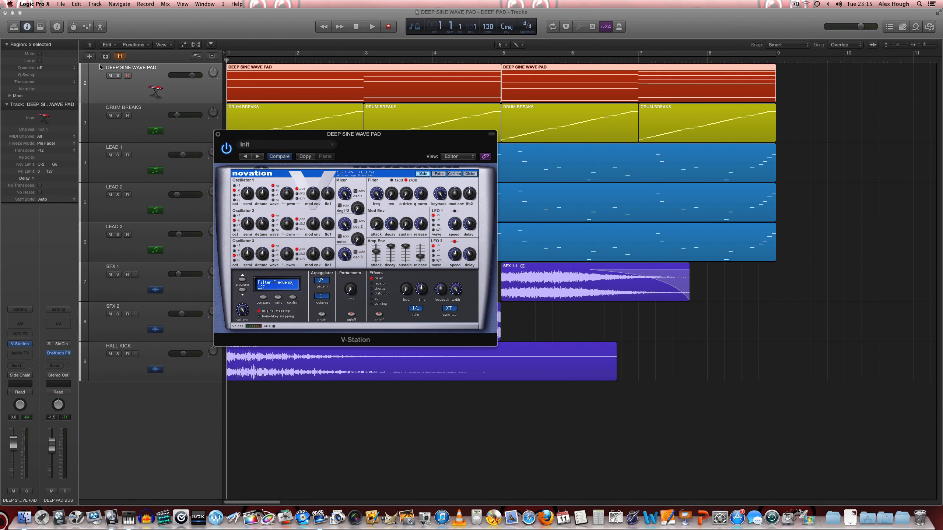
left_click(118, 76)
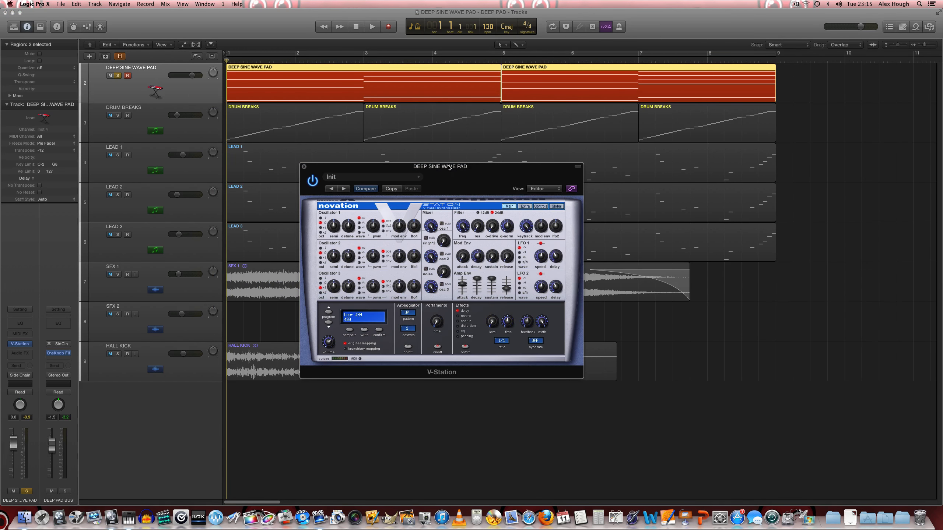
key("space")
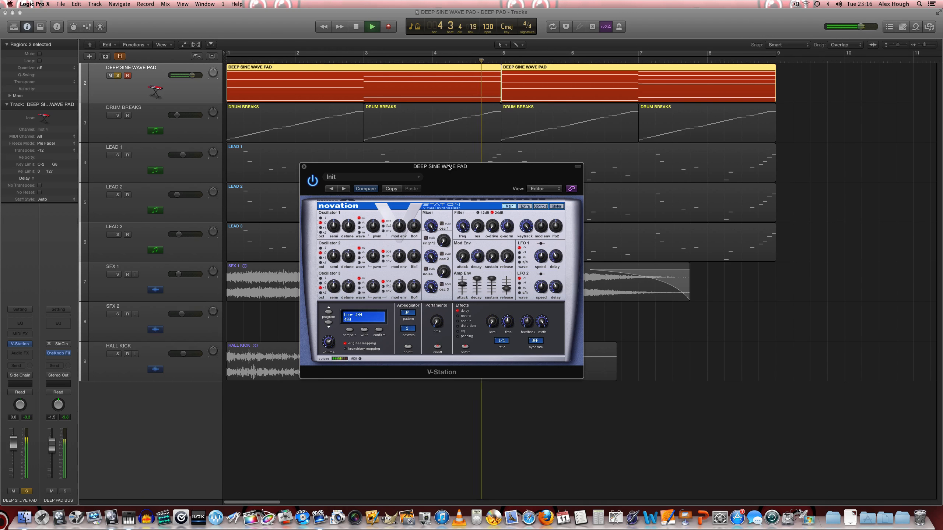
key("space")
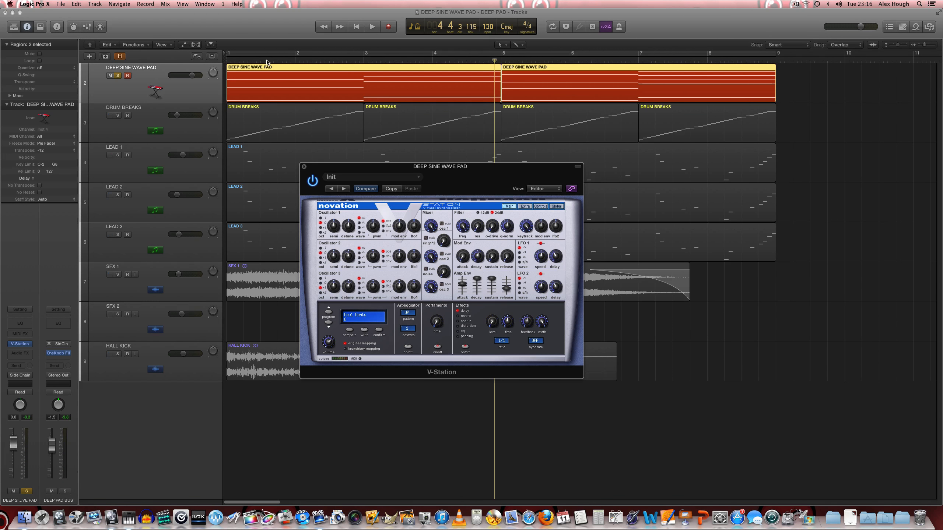
Examine the pad regions' chord notes from bar 1 to bar 9 in the Piano Roll, then return to the arrangement.
double_click(275, 92)
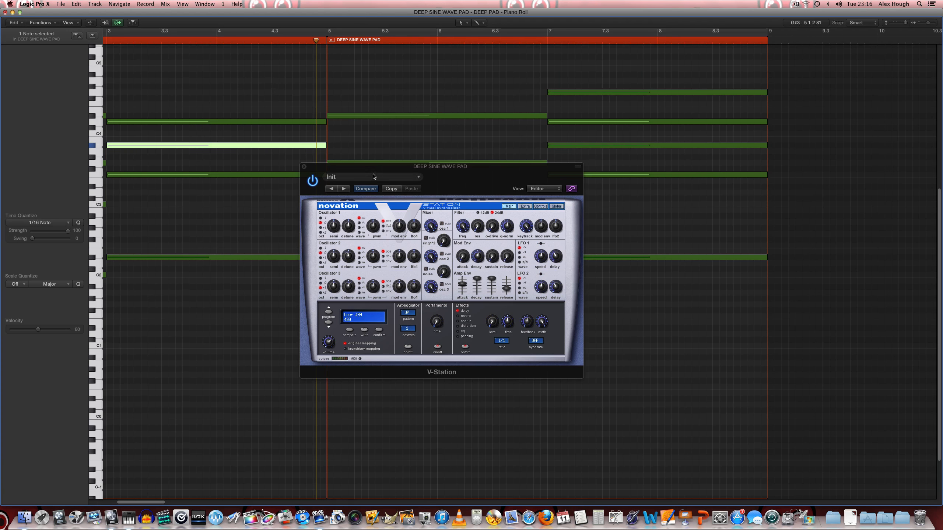
left_click(304, 167)
key("super+Left")
key("super+Left")
key("super+Left")
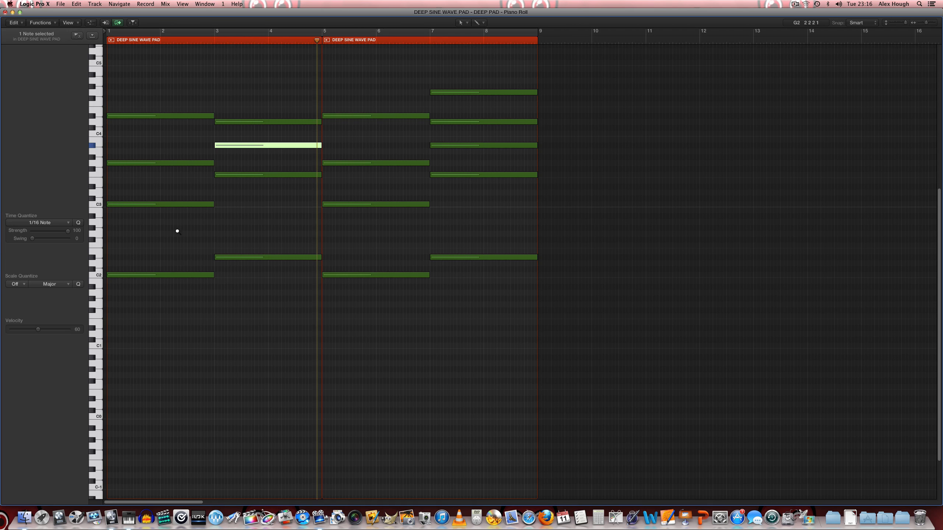
left_click(308, 236)
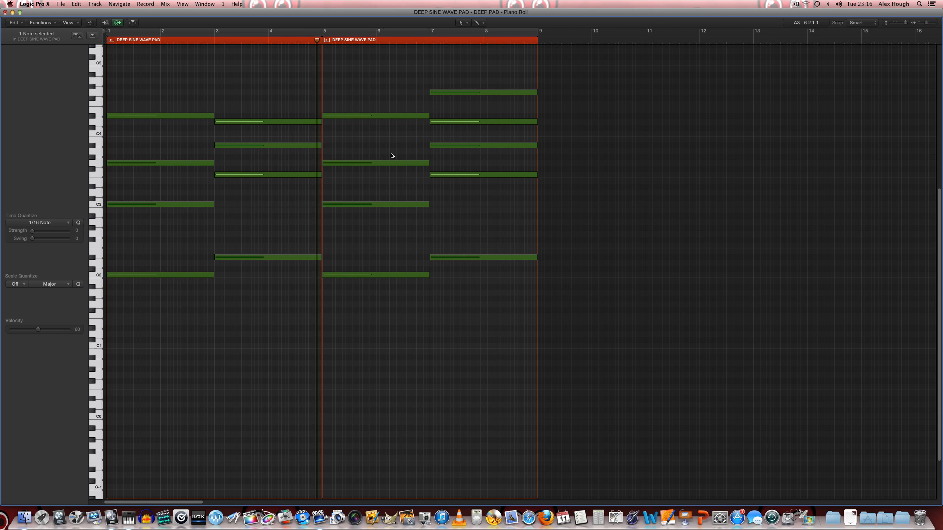
key("Return")
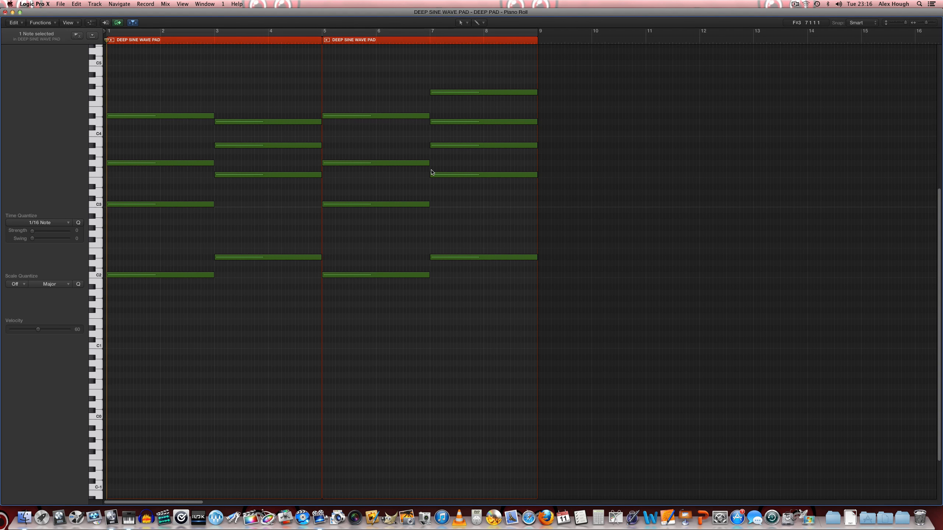
key("super+w")
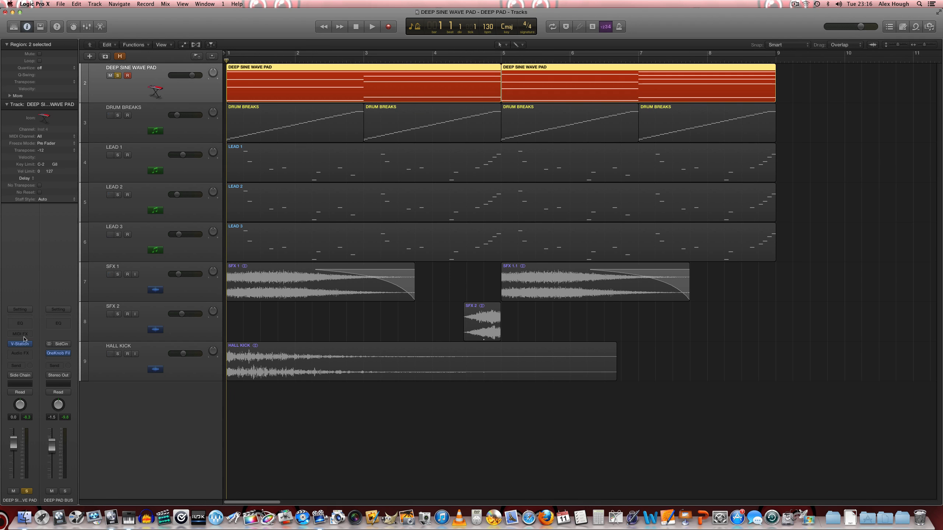
Insert a stereo Tape Delay on the DEEP SINE WAVE PAD track and load its Ultra Dub preset.
left_click(26, 354)
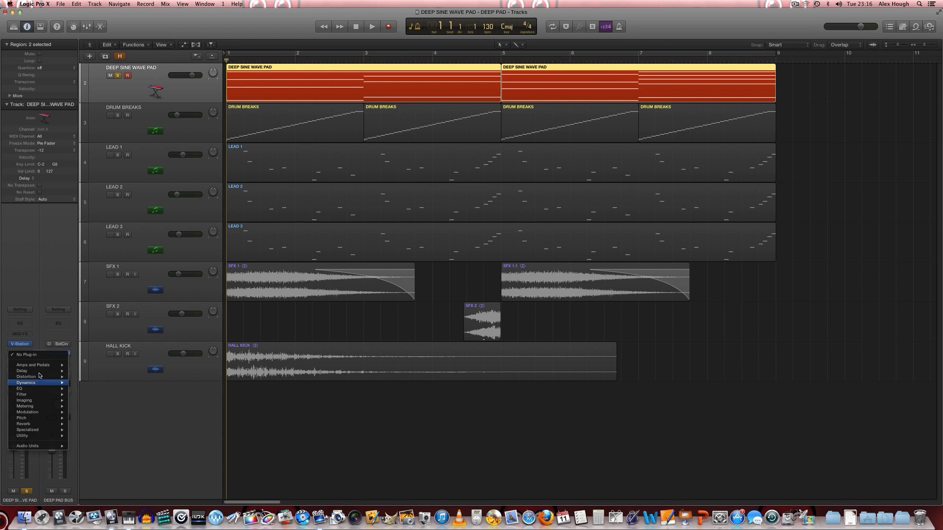
mouse_move(41, 371)
mouse_move(90, 396)
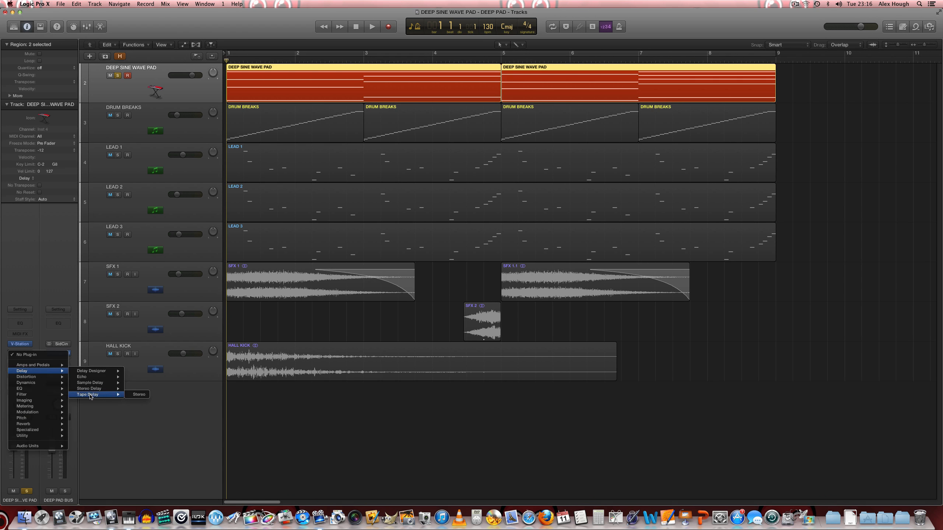
left_click(148, 394)
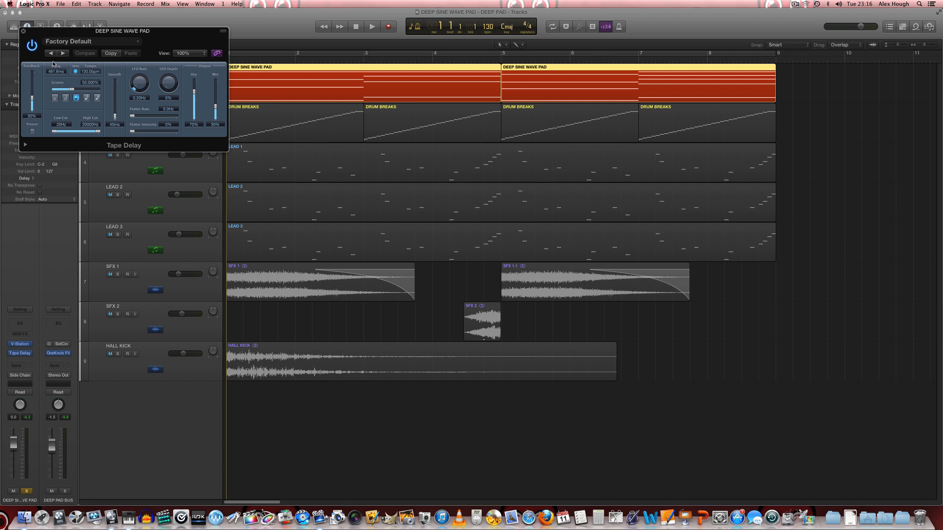
left_click(50, 54)
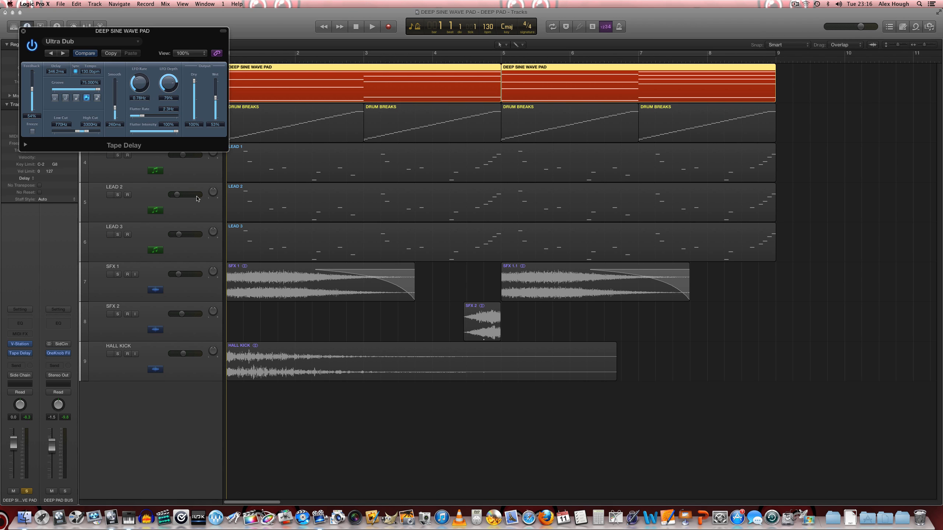
Set the Tape Delay's High Cut to 3700 Hz while auditioning the pad, then close the plug-in.
key("space")
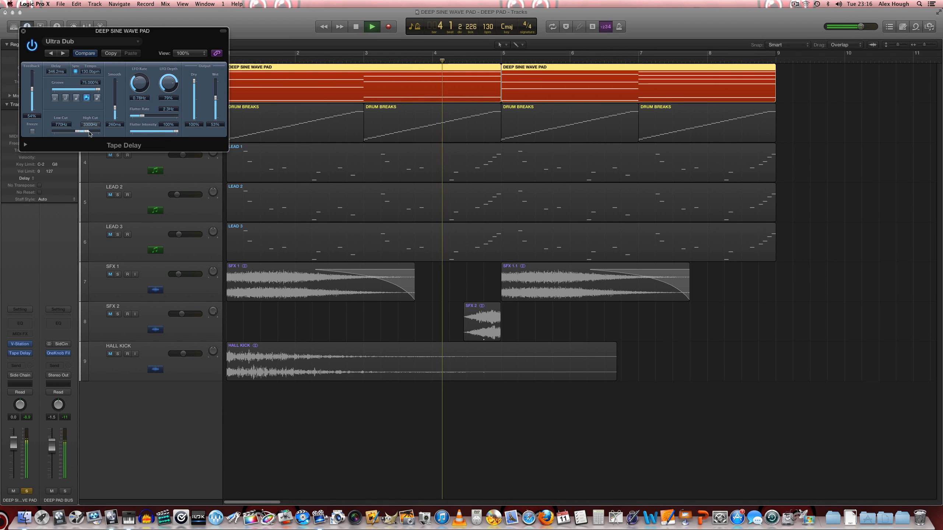
left_click_drag(90, 134, 91, 134)
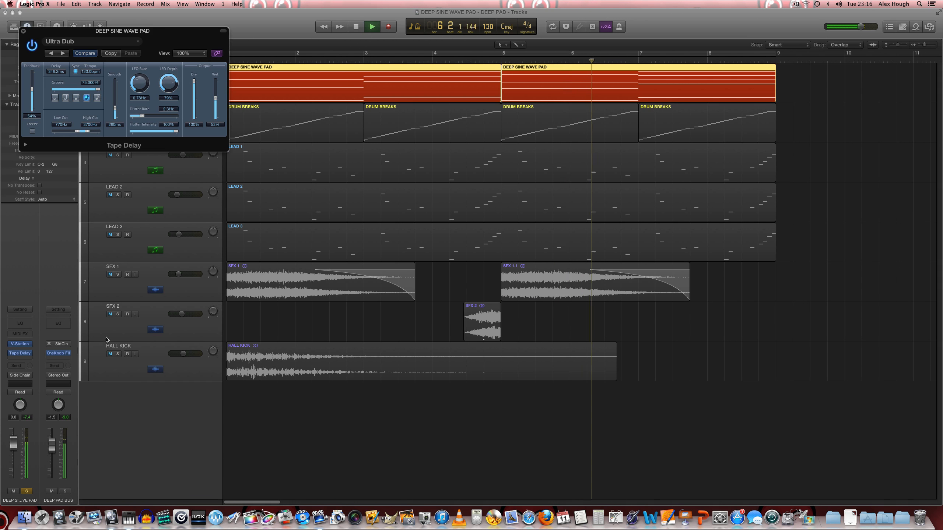
key("space")
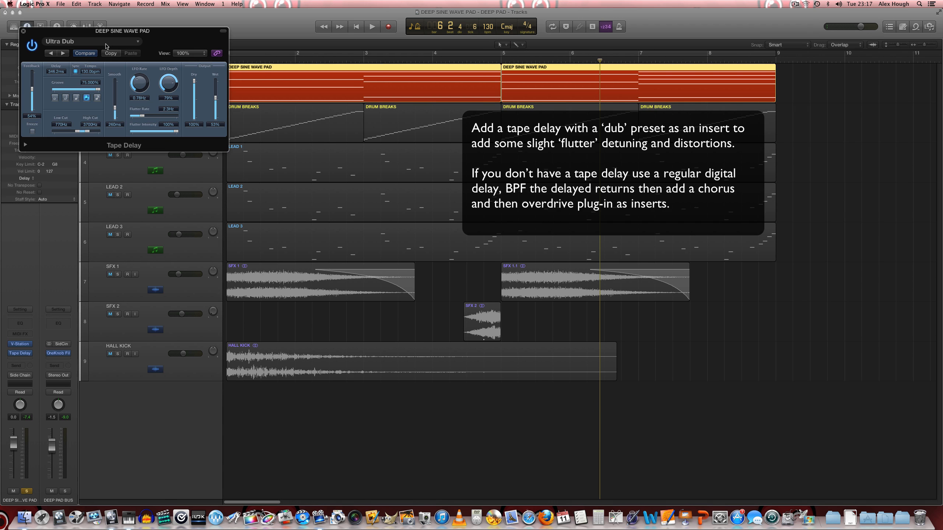
left_click_drag(88, 34, 313, 118)
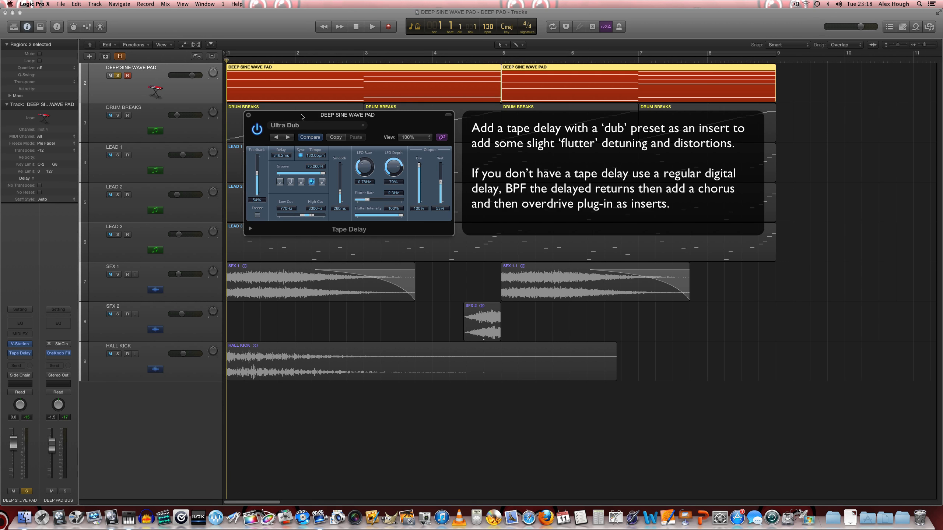
left_click_drag(263, 118, 253, 120)
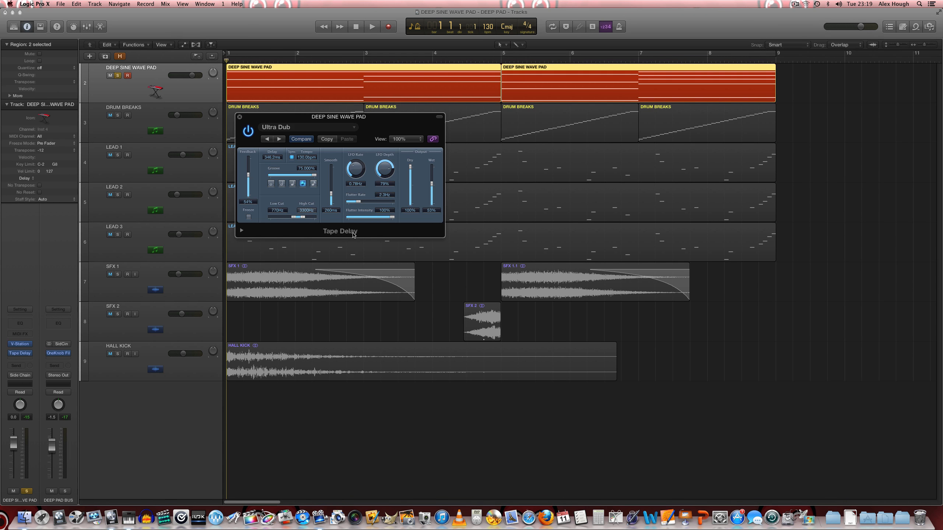
left_click(239, 117)
Insert a Chorus after the Tape Delay on the pad track and set its mix to 74%.
left_click(27, 357)
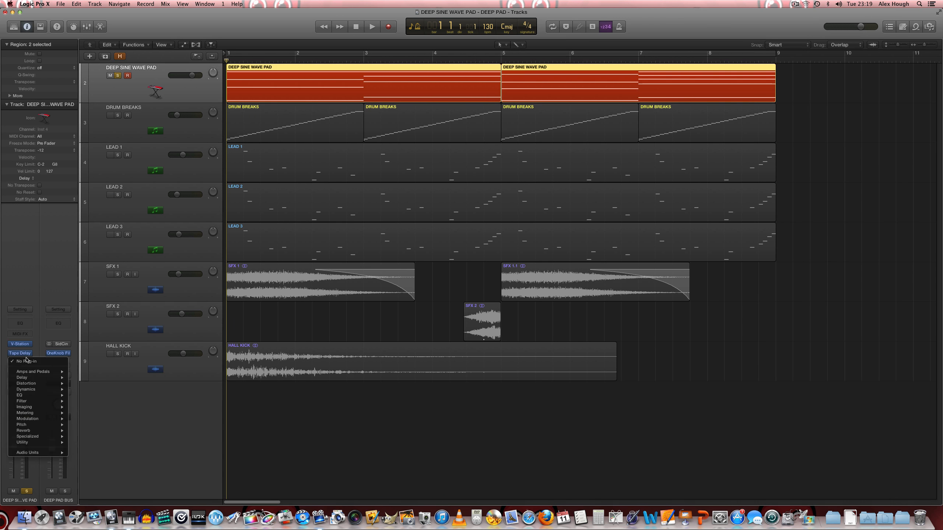
mouse_move(44, 395)
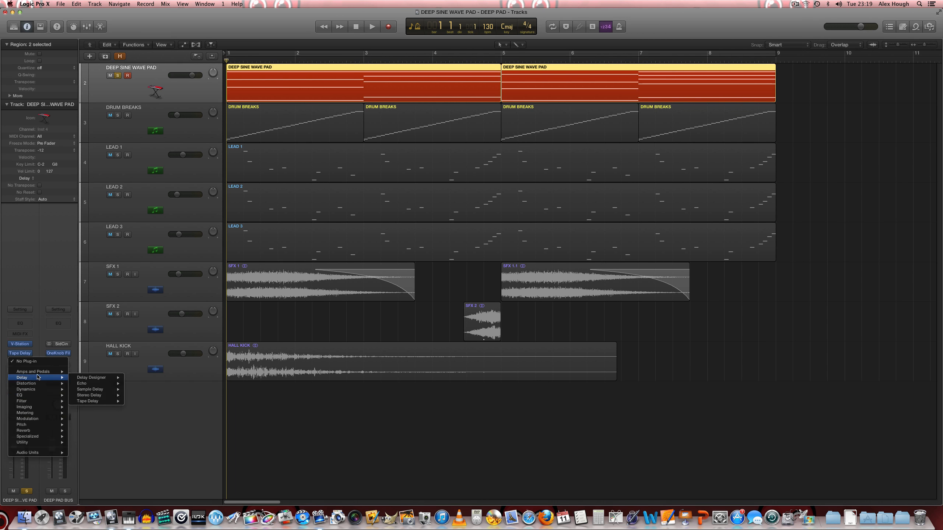
mouse_move(47, 413)
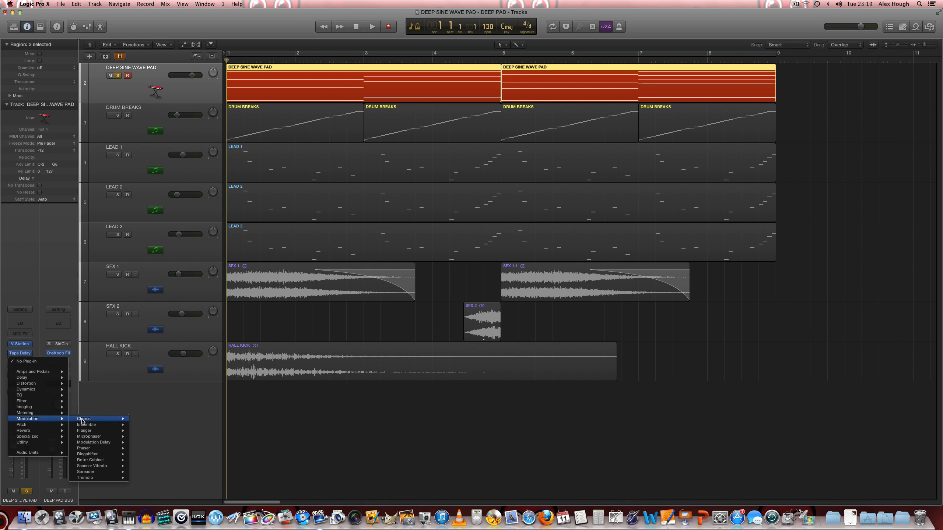
mouse_move(111, 418)
left_click(148, 419)
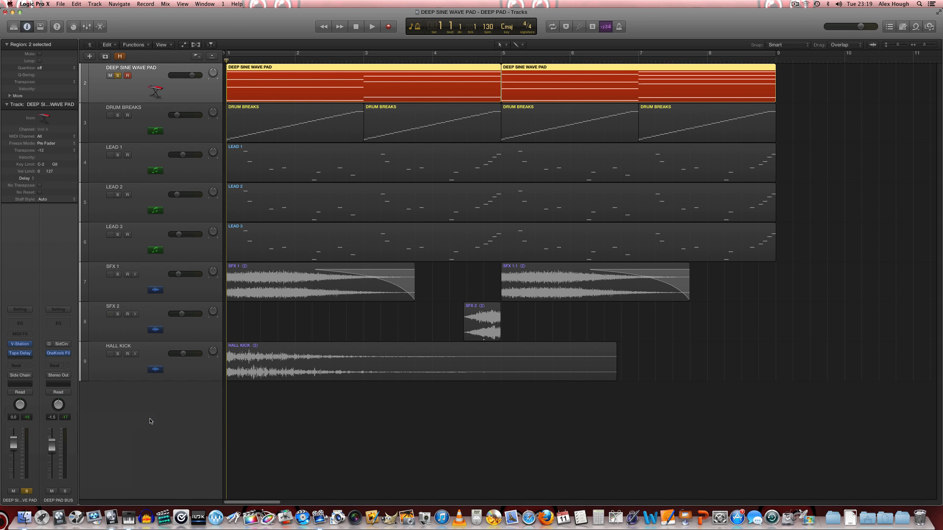
left_click_drag(114, 101, 111, 75)
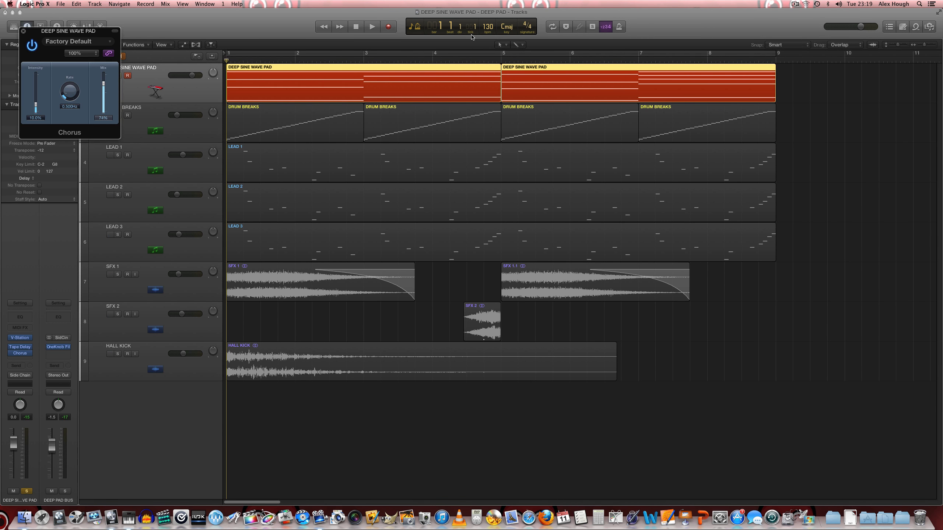
Turn on cycle playback for bars 1 to 9 and play the pad with the Chorus mix lowered to 0%.
key("c")
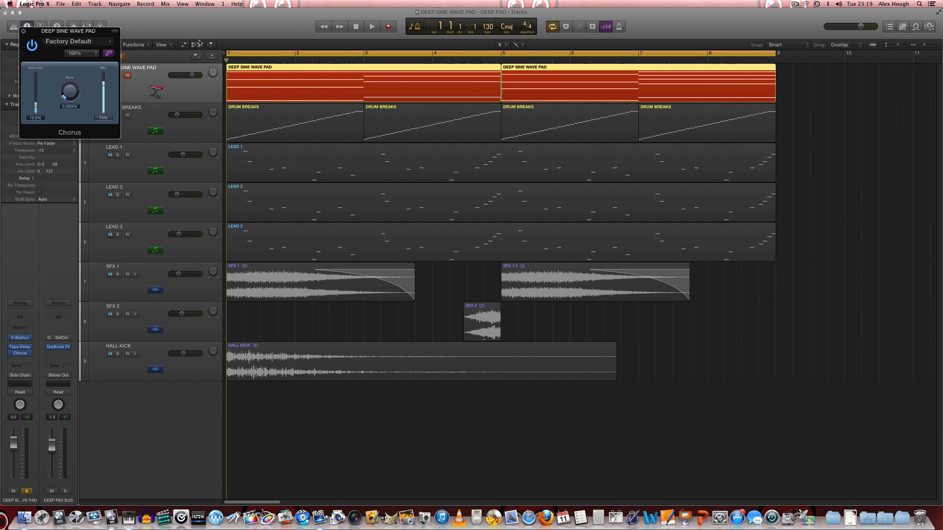
left_click_drag(103, 84, 103, 132)
key("space")
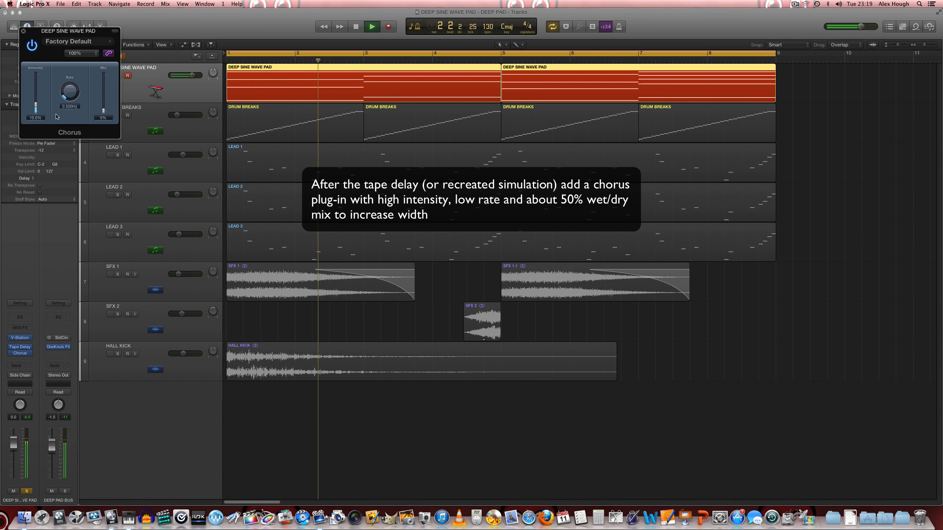
Set the Chorus to 85% intensity, a 0.333 Hz rate and about 50% mix while the loop plays.
left_click_drag(105, 114, 106, 92)
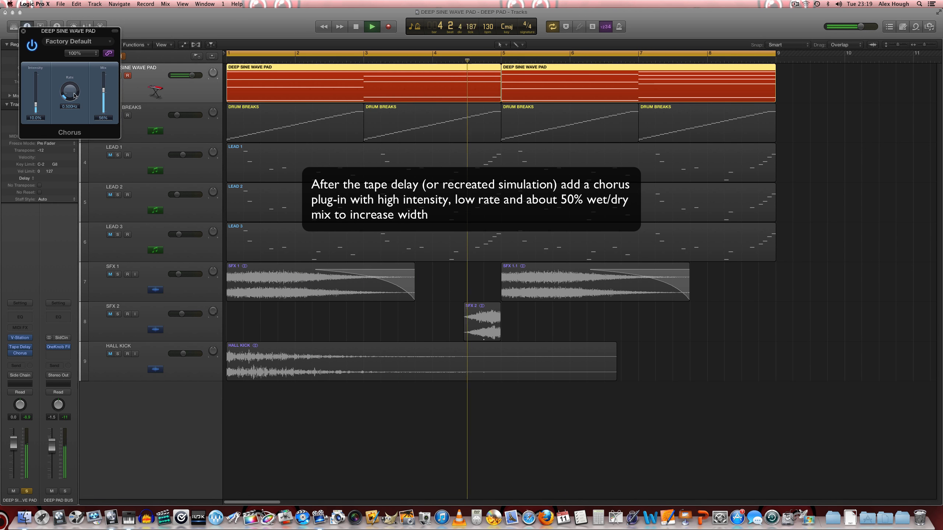
left_click_drag(36, 107, 37, 82)
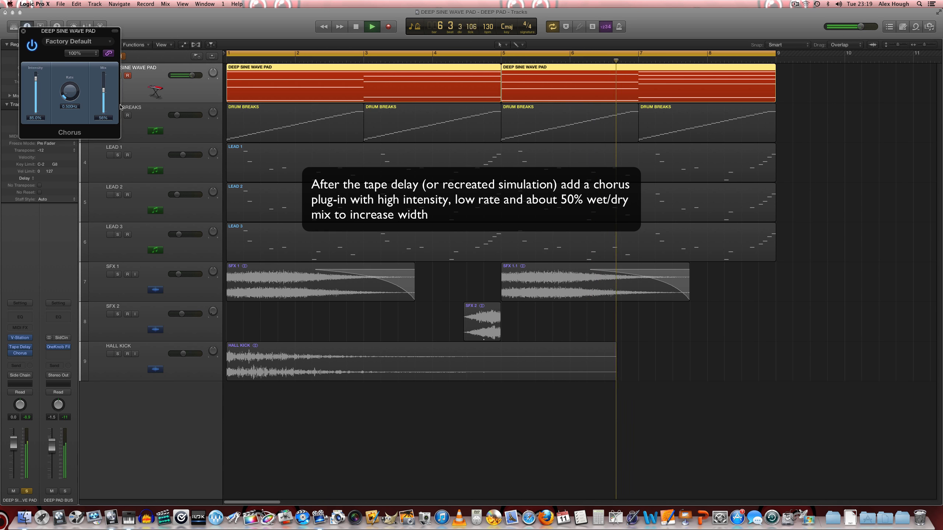
left_click_drag(104, 105, 103, 97)
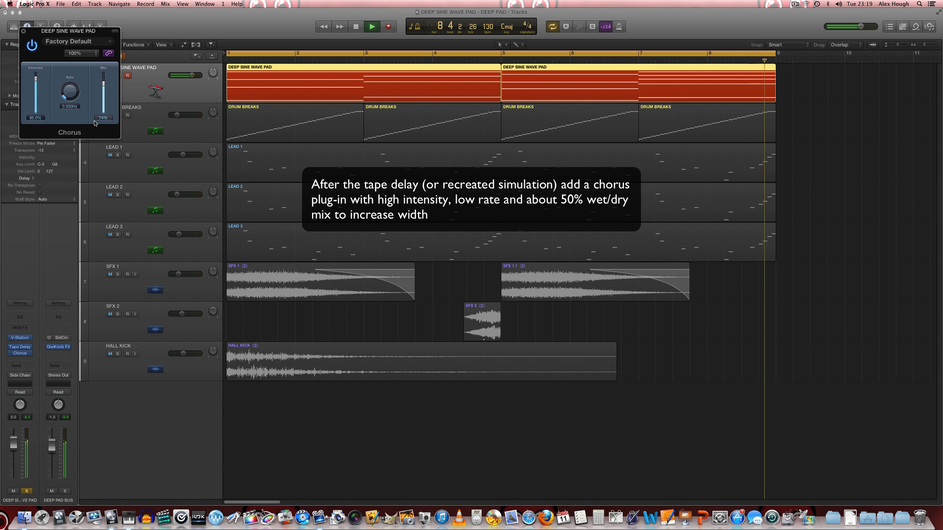
left_click_drag(69, 91, 69, 94)
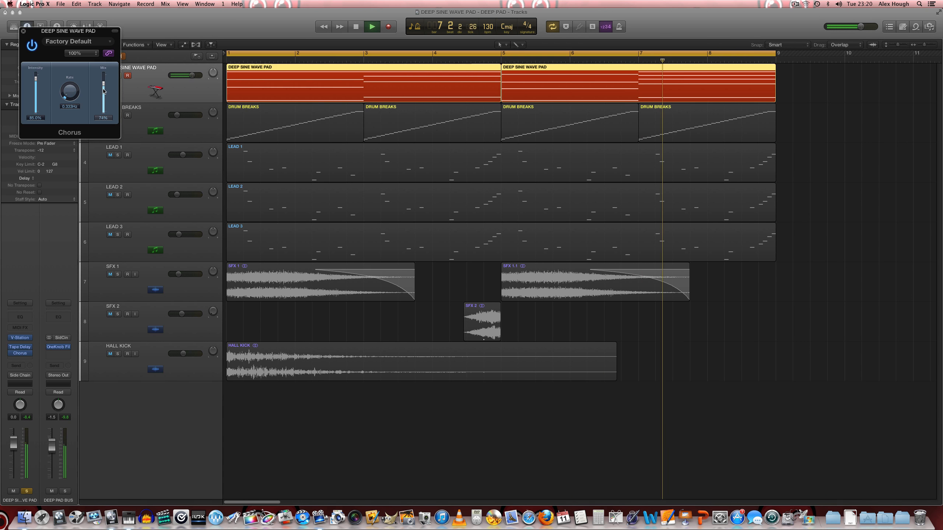
mouse_move(104, 83)
left_mouse_down()
mouse_move(103, 100)
mouse_move(104, 69)
mouse_move(108, 119)
mouse_move(109, 96)
left_mouse_up()
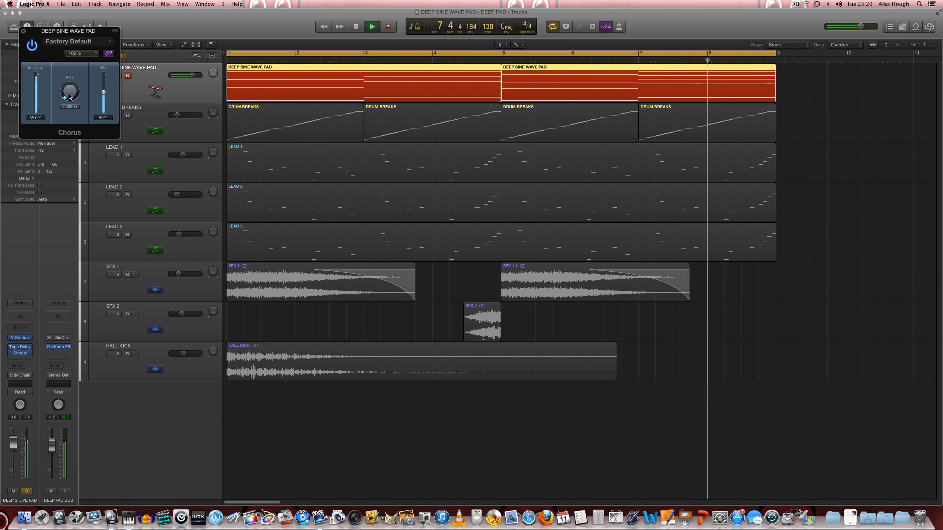
Try faster Chorus rates, settle on 0.333 Hz by ear, then close the plug-in and stop playback.
left_click_drag(69, 96, 74, 142)
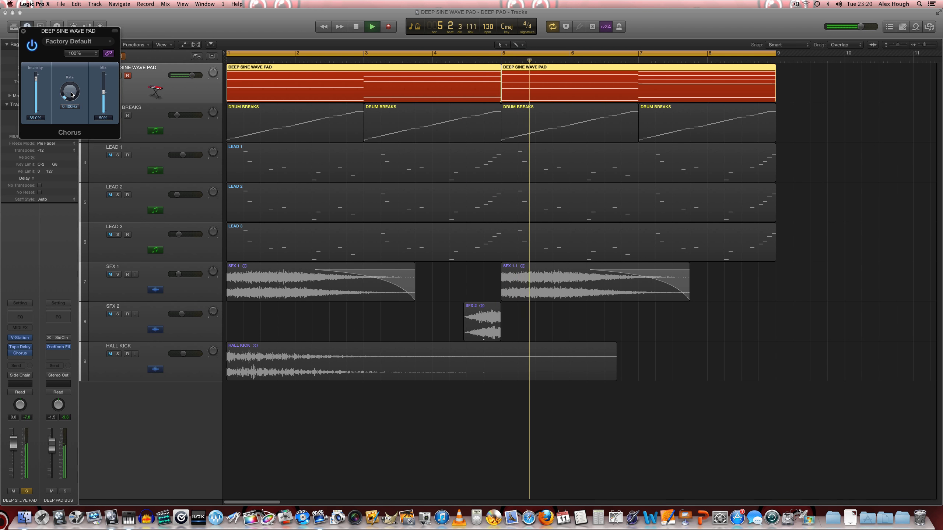
left_click_drag(71, 94, 80, 149)
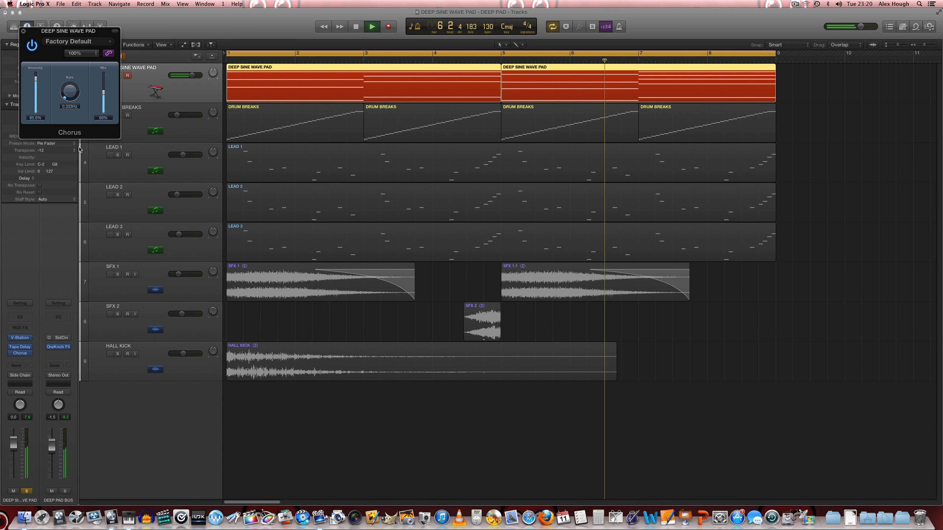
key("super+w")
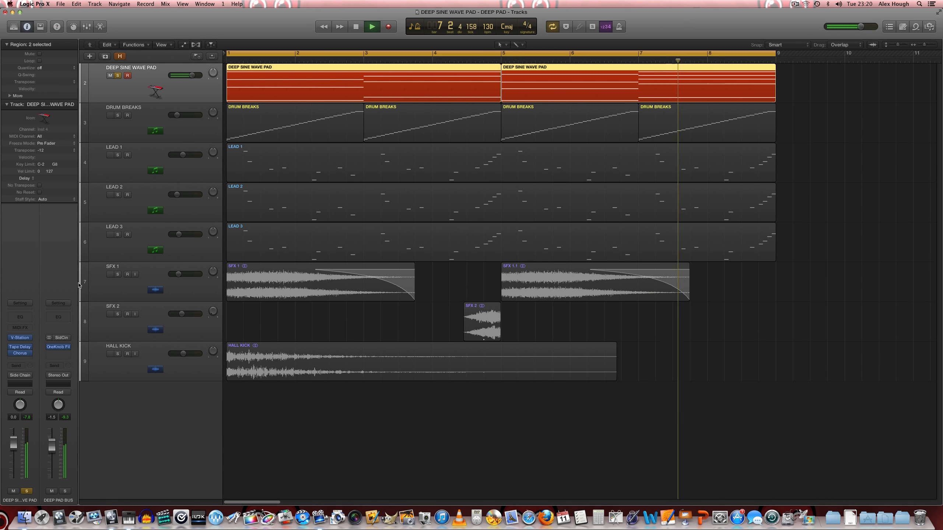
key("space")
Insert a stereo Space Designer reverb after the Chorus on the pad track.
left_click(26, 360)
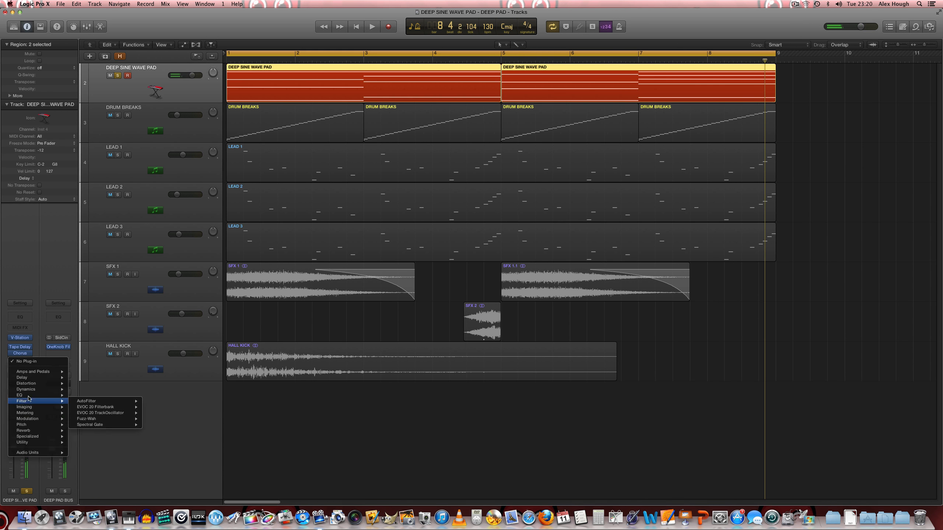
mouse_move(33, 397)
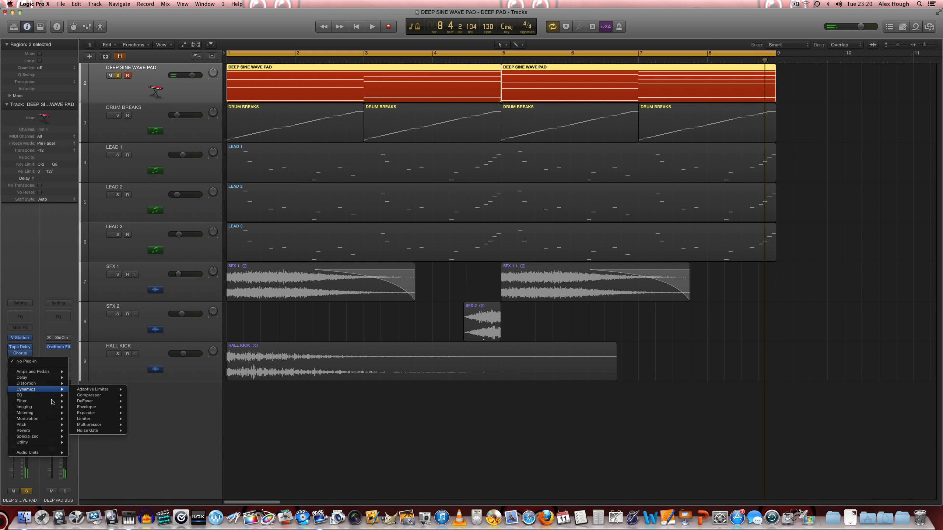
mouse_move(54, 427)
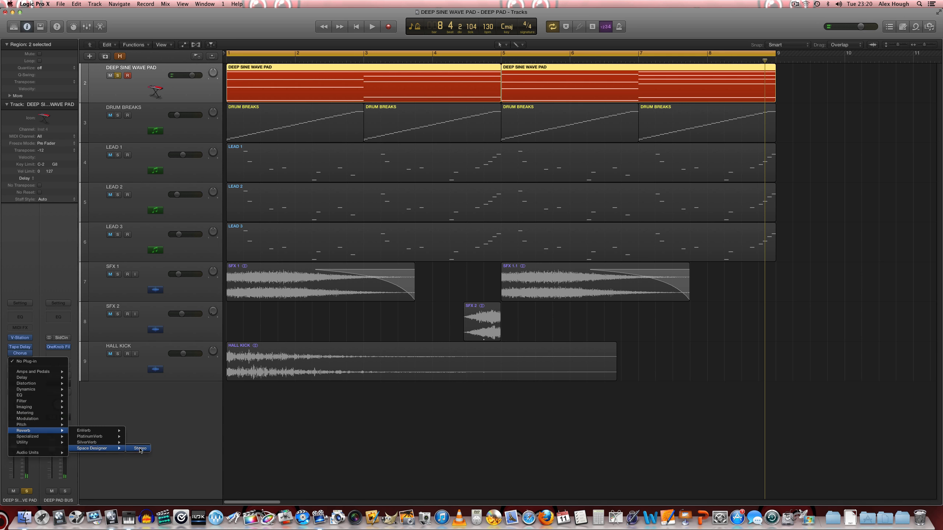
left_click(140, 448)
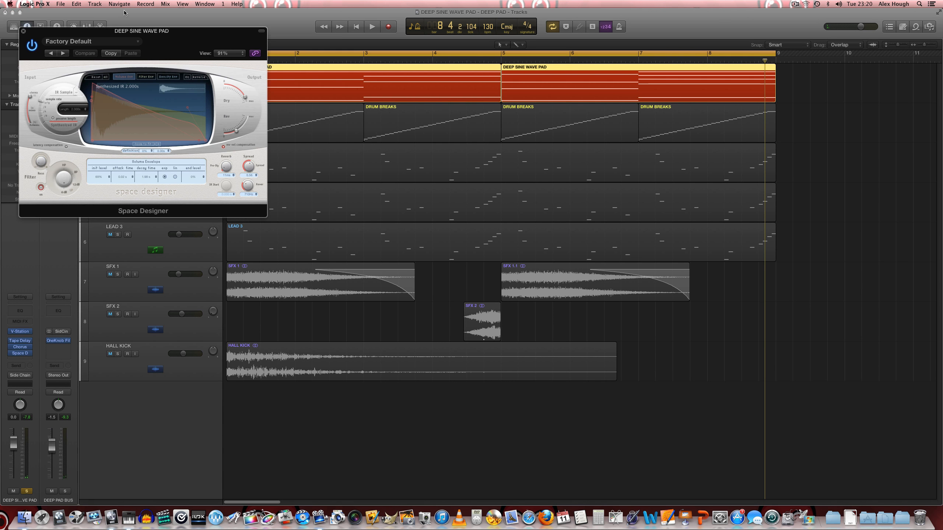
Set Space Designer's synthesized impulse response length to 10 seconds, with its window moved over the arrangement.
left_click_drag(124, 33, 332, 187)
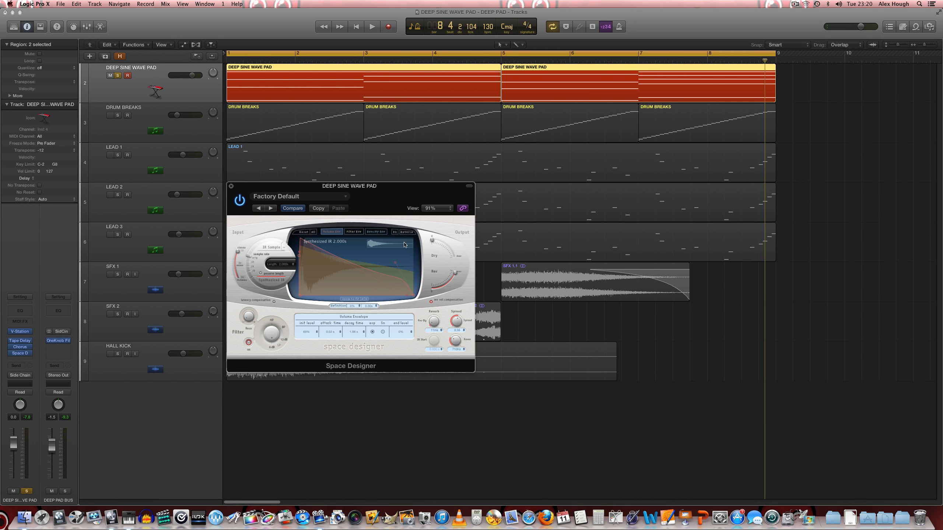
double_click(284, 265)
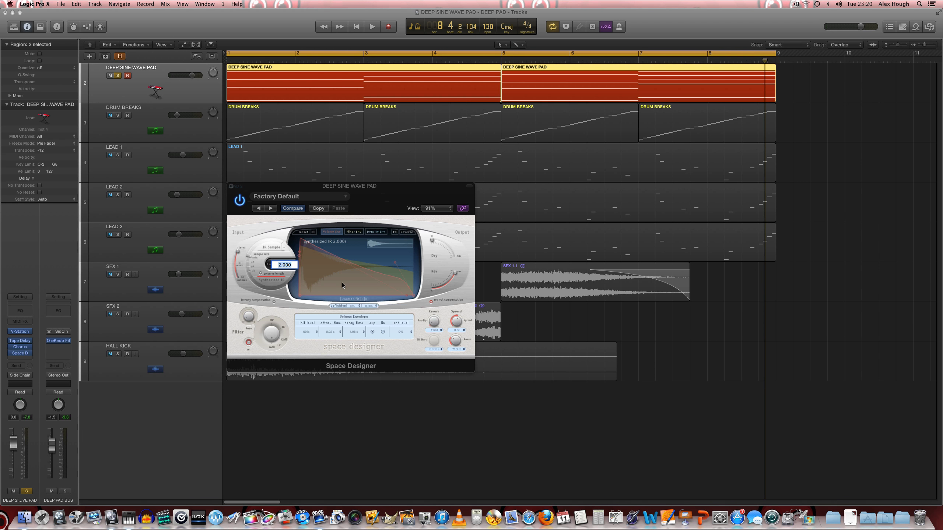
type("10")
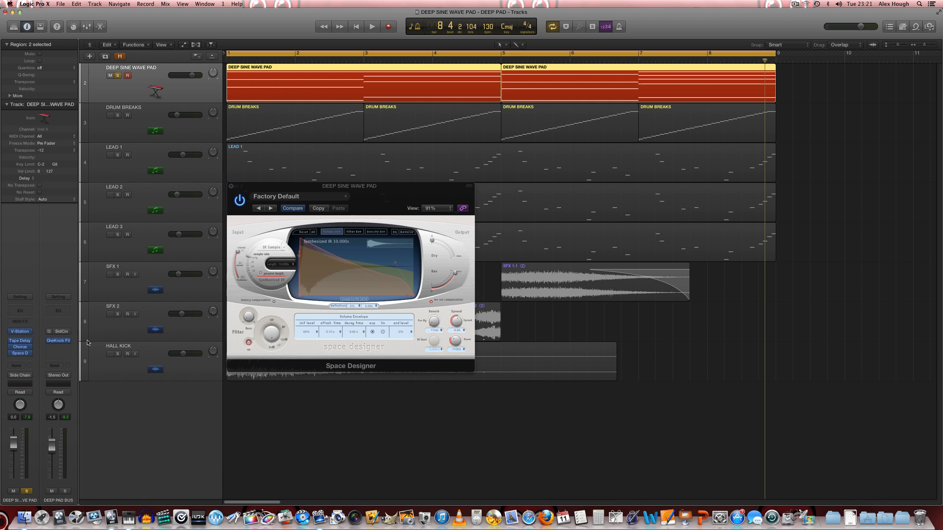
left_click_drag(383, 186, 395, 120)
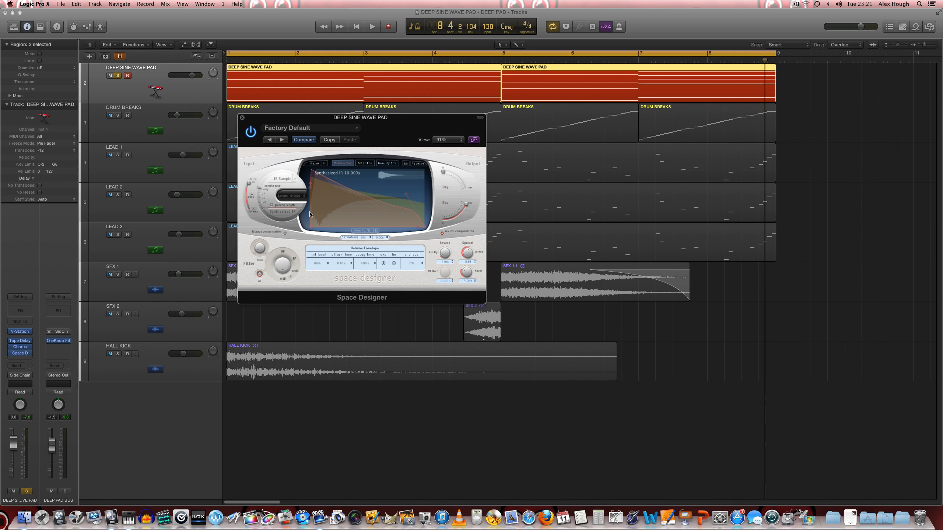
Play the full breakdown with the pad in the mix, then stop and solo the pad track.
key("space")
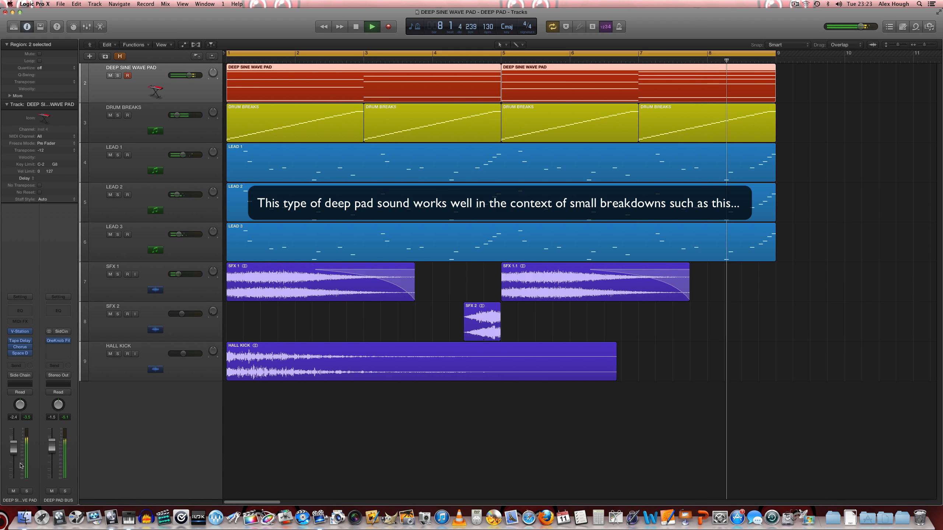
key("space")
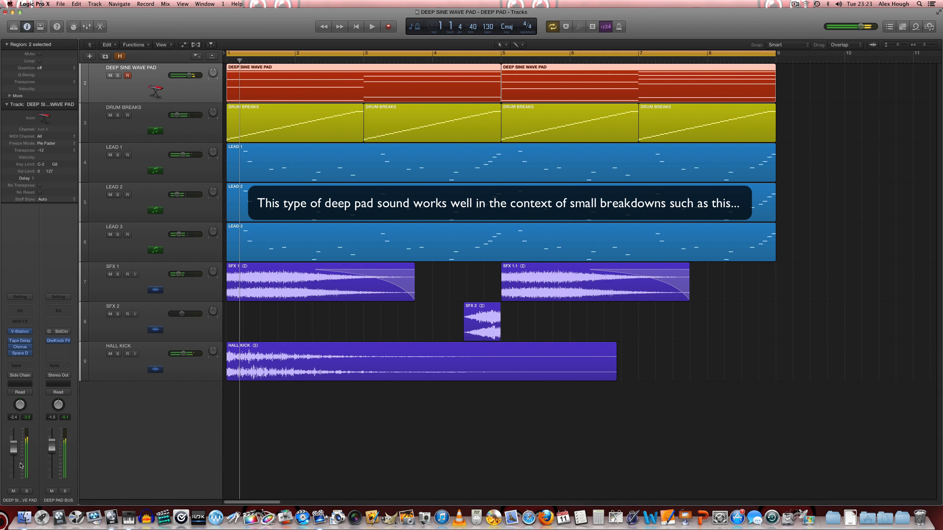
key("s")
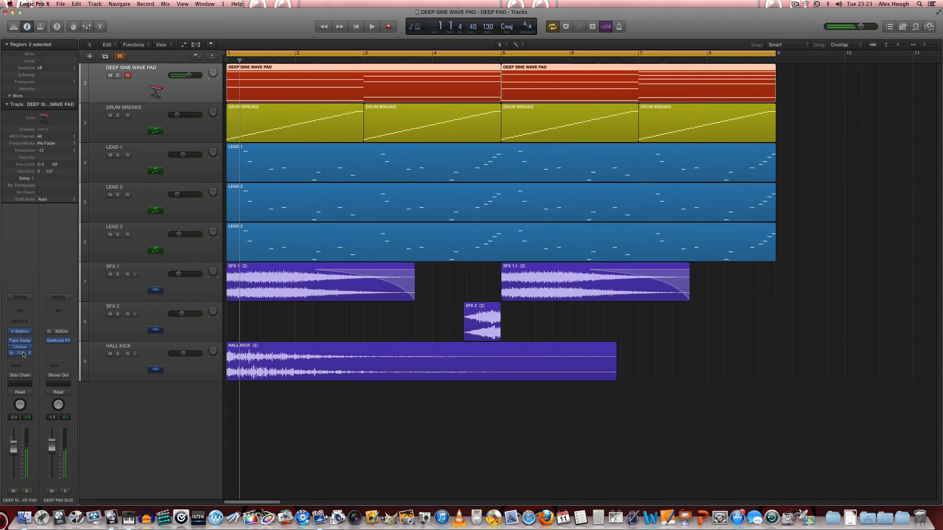
Insert a stereo Tremolo after Space Designer on the pad track and start playing the soloed pad.
left_click(24, 359)
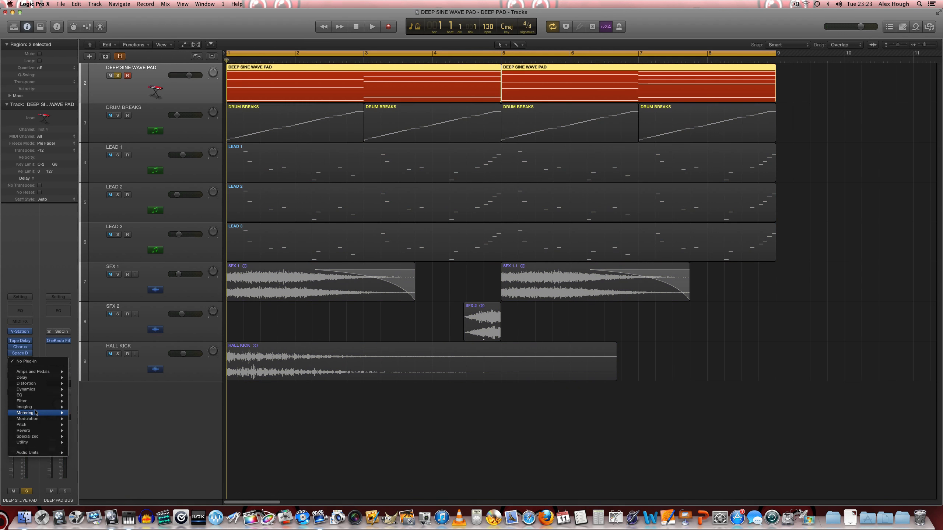
mouse_move(34, 414)
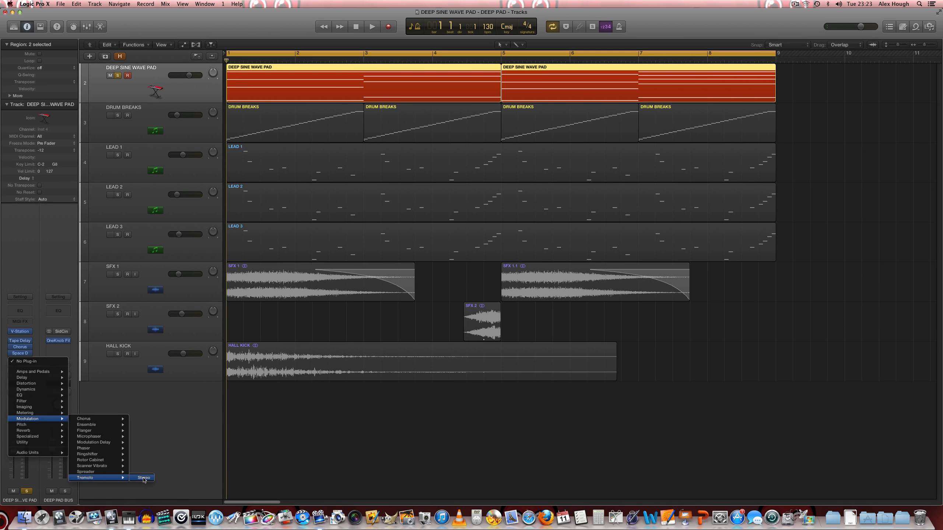
left_click(144, 477)
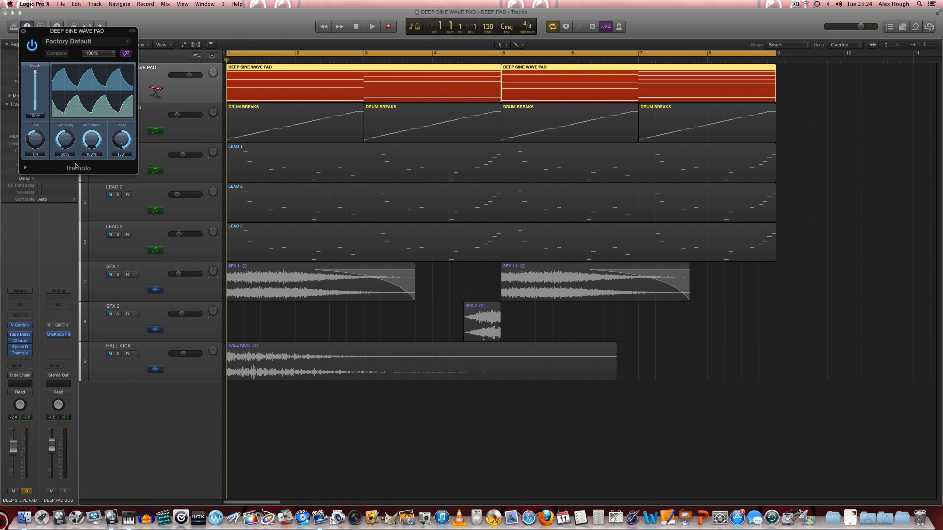
key("space")
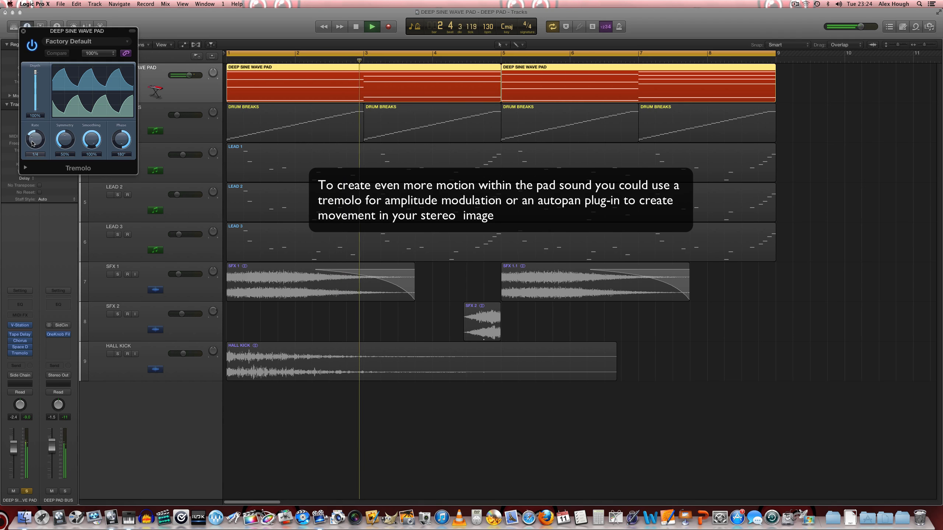
Set the Tremolo to a 3.29 Hz rate, 70% depth, 51% symmetry and 85% smoothing, then close it.
left_click_drag(33, 143, 31, 113)
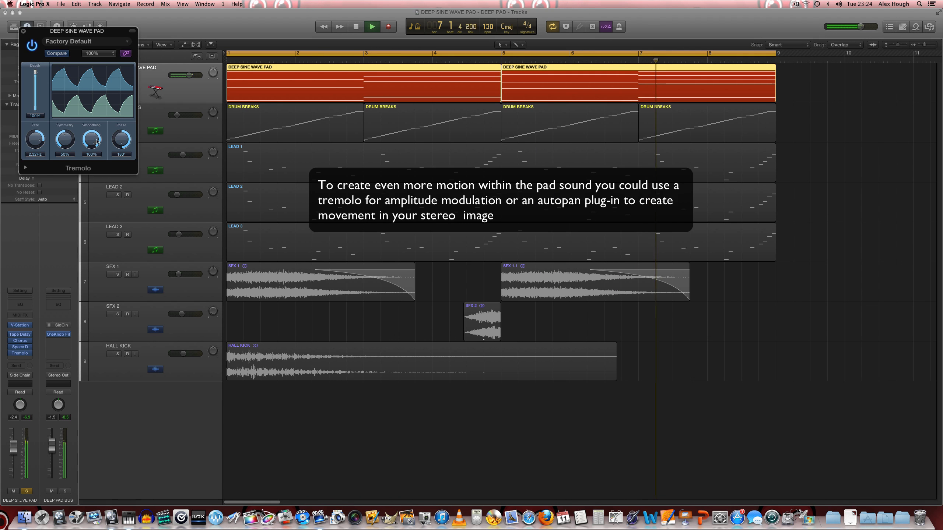
left_click_drag(35, 73, 34, 91)
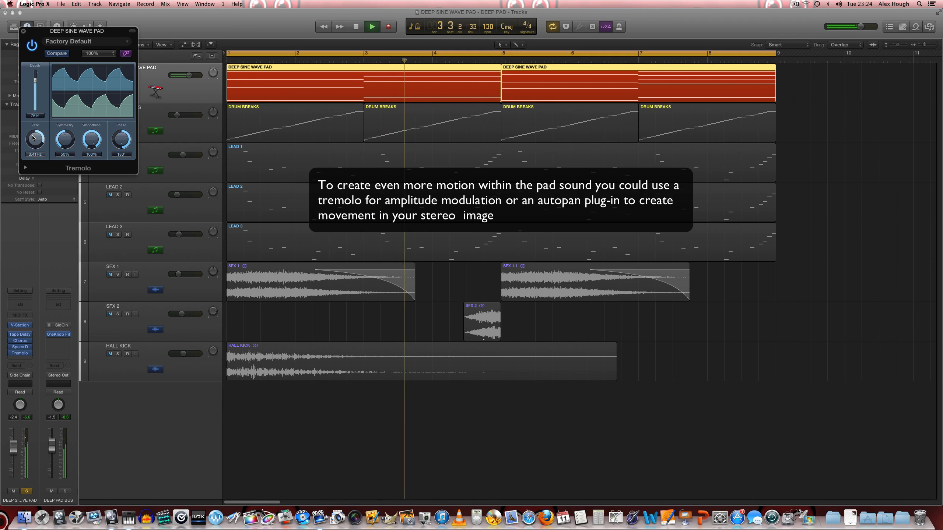
left_click_drag(33, 138, 32, 141)
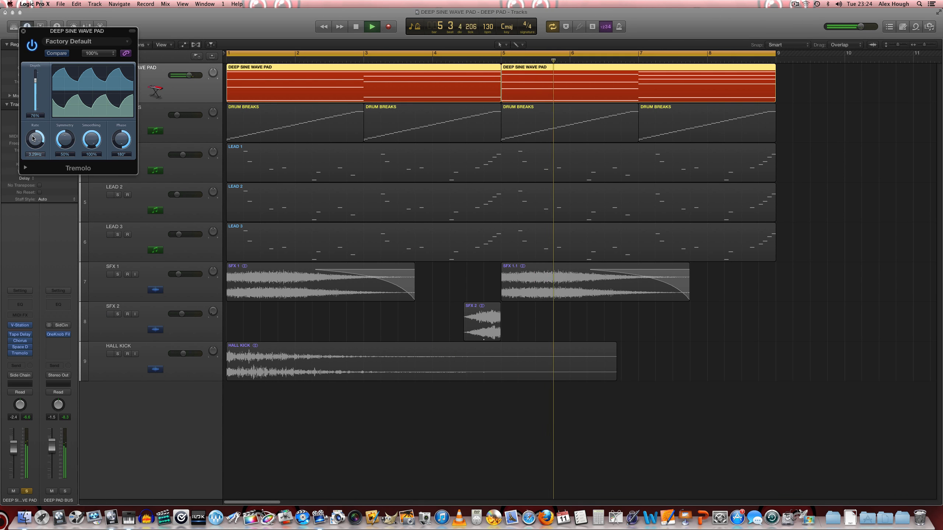
mouse_move(34, 82)
left_mouse_down()
mouse_move(38, 100)
mouse_move(35, 86)
left_mouse_up()
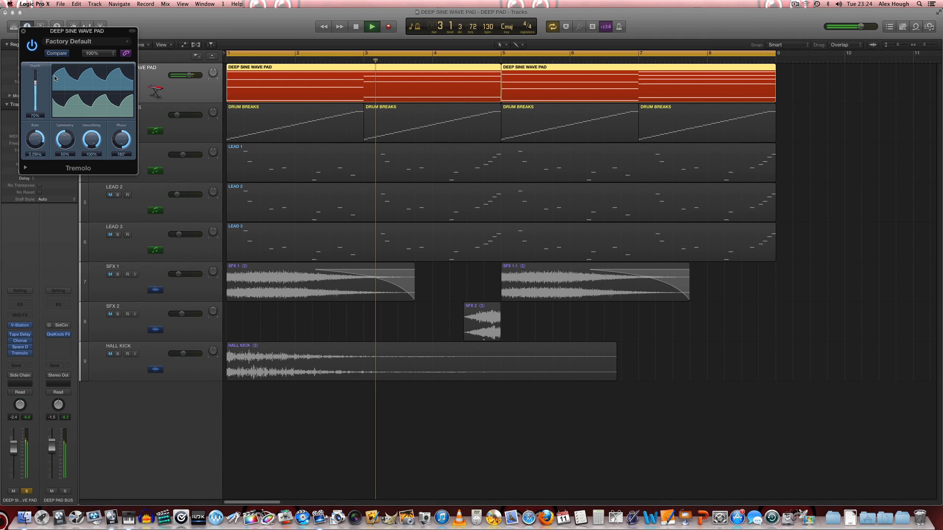
left_click_drag(64, 140, 125, 137)
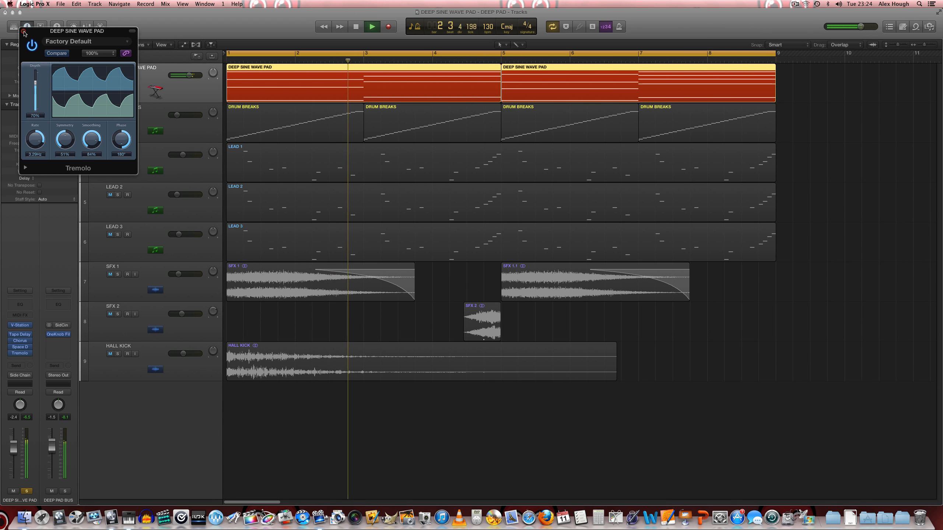
left_click(24, 32)
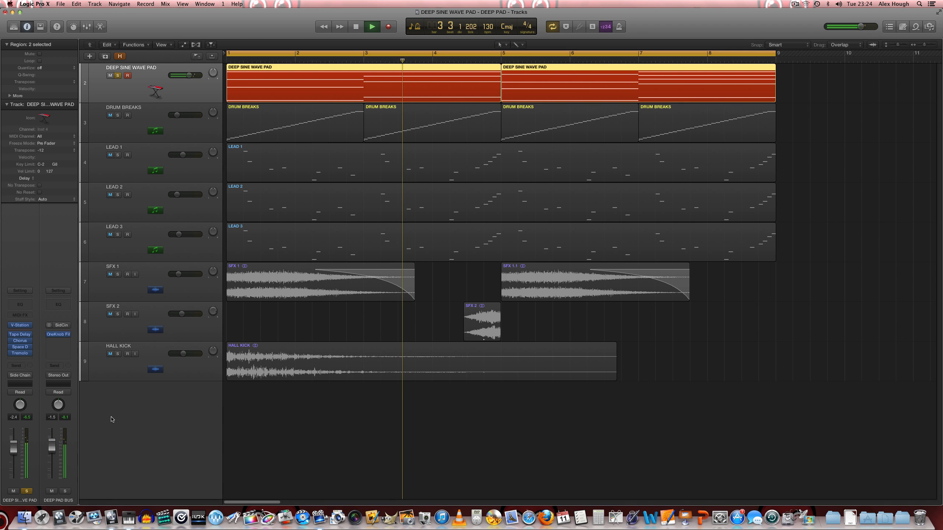
Insert a stereo Channel EQ after the Tremolo on the pad track.
left_click(26, 360)
mouse_move(56, 395)
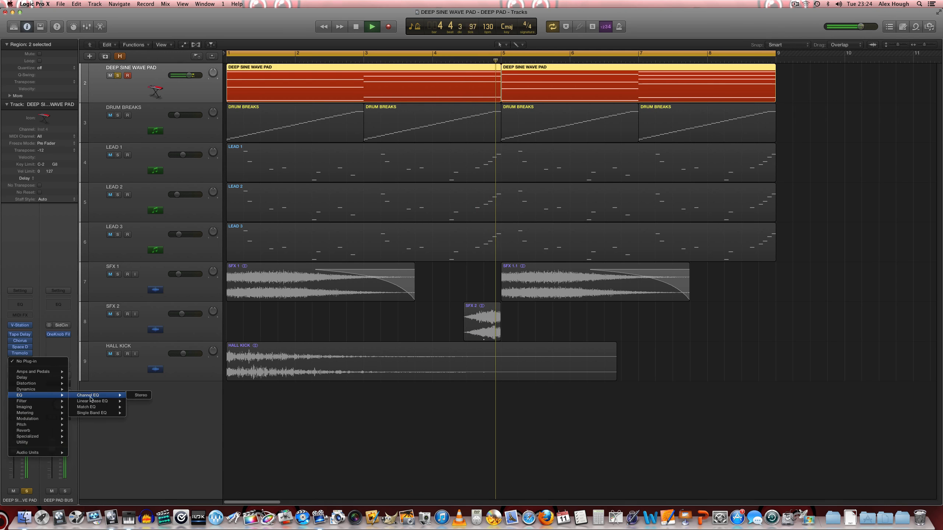
left_click(137, 395)
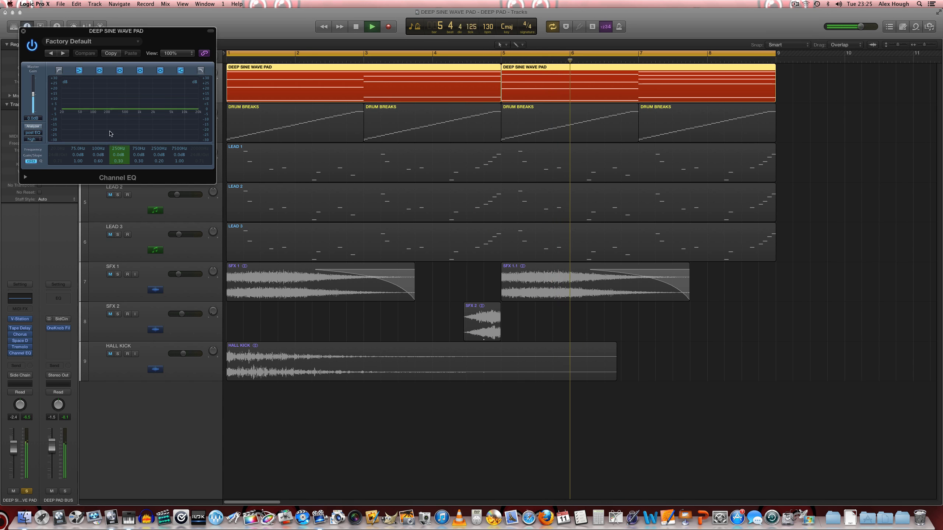
Boost the Channel EQ's low shelf by 12 dB at 118 Hz and enable a 30 Hz low cut, then close the plug-in.
left_click_drag(80, 156, 77, 136)
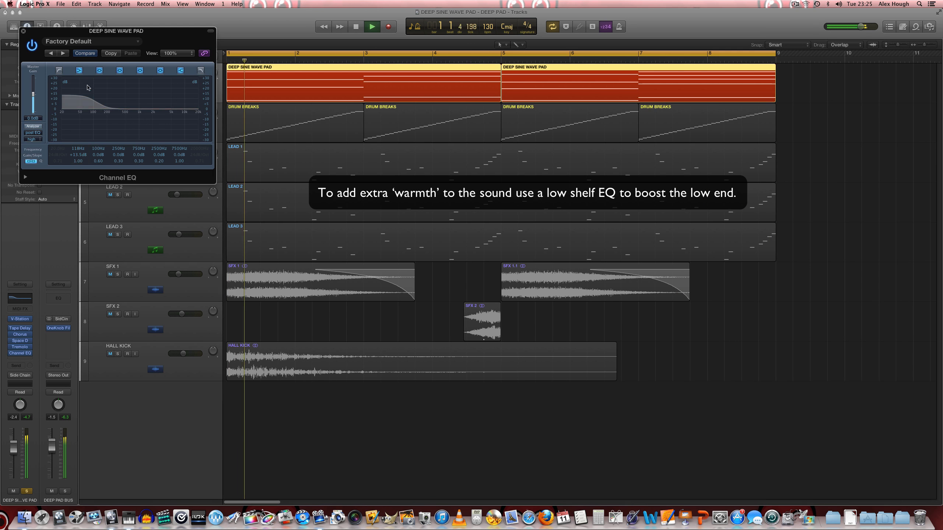
left_click(59, 70)
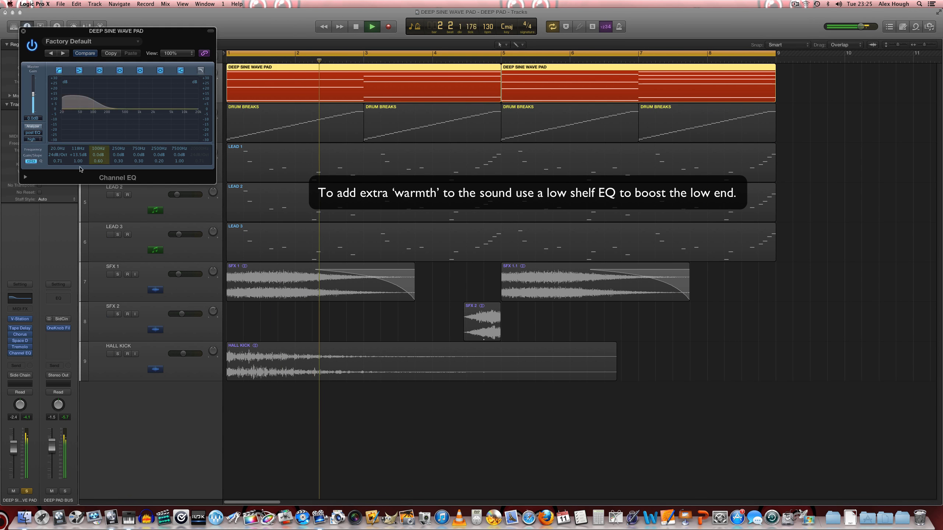
left_click_drag(58, 149, 58, 137)
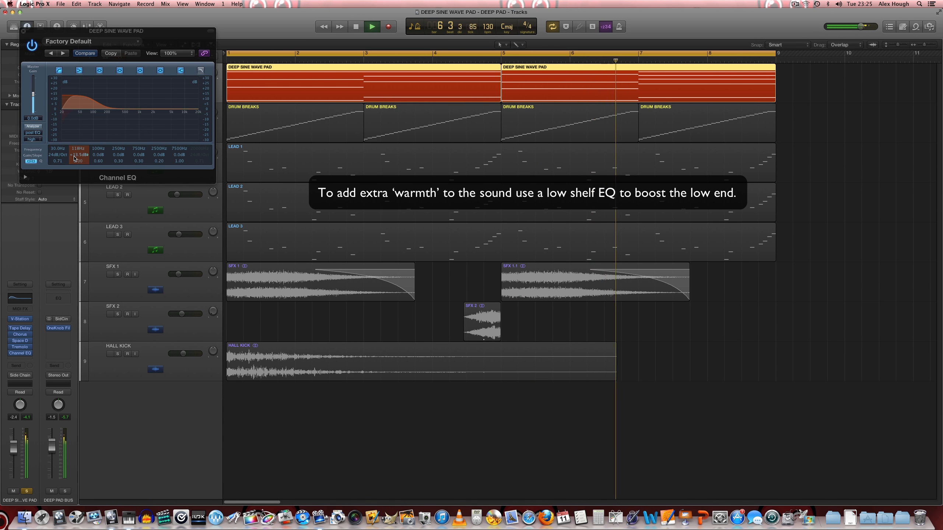
left_click_drag(84, 157, 83, 159)
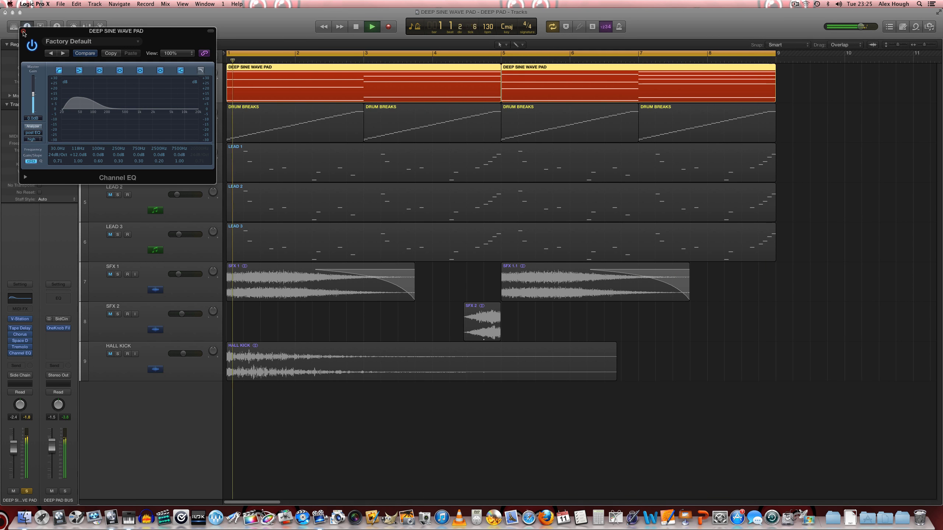
key("super+w")
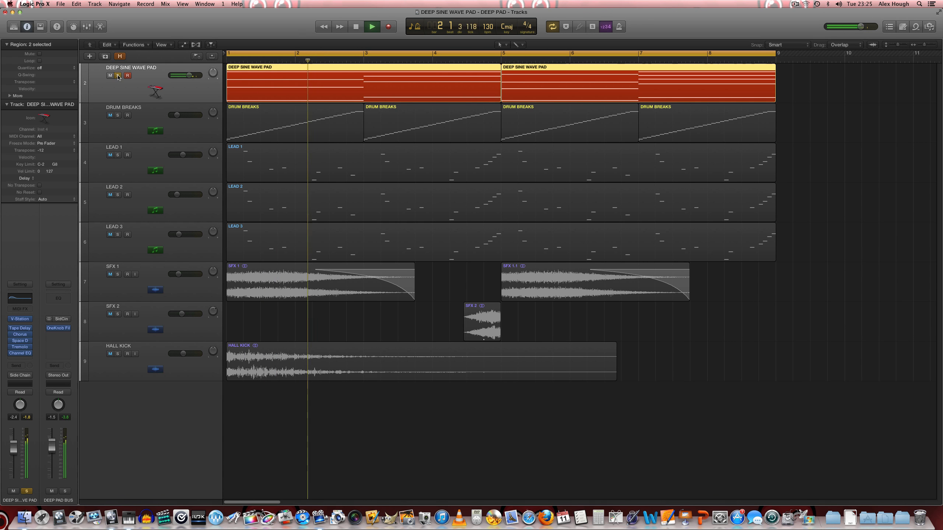
Unsolo the pad track and play the whole arrangement from bar 1 with cycle playback on.
key("space")
left_click(118, 75)
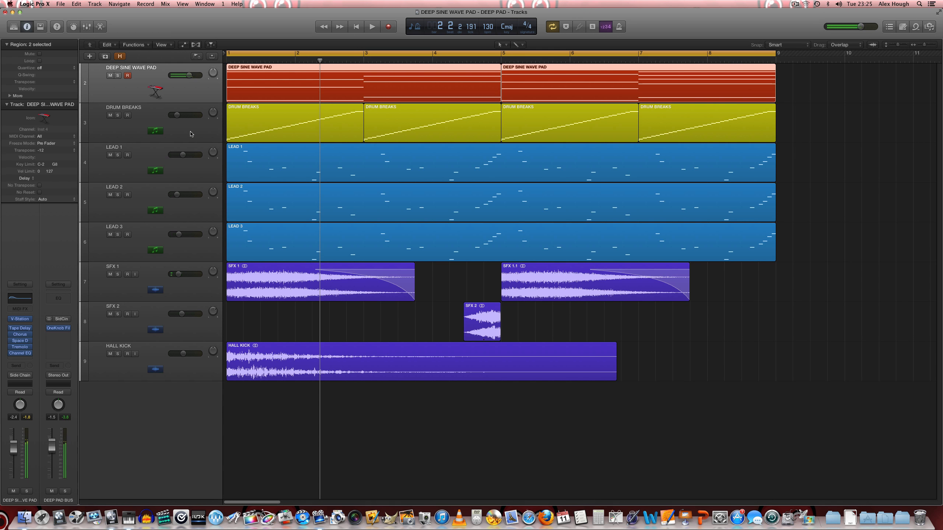
key("Return")
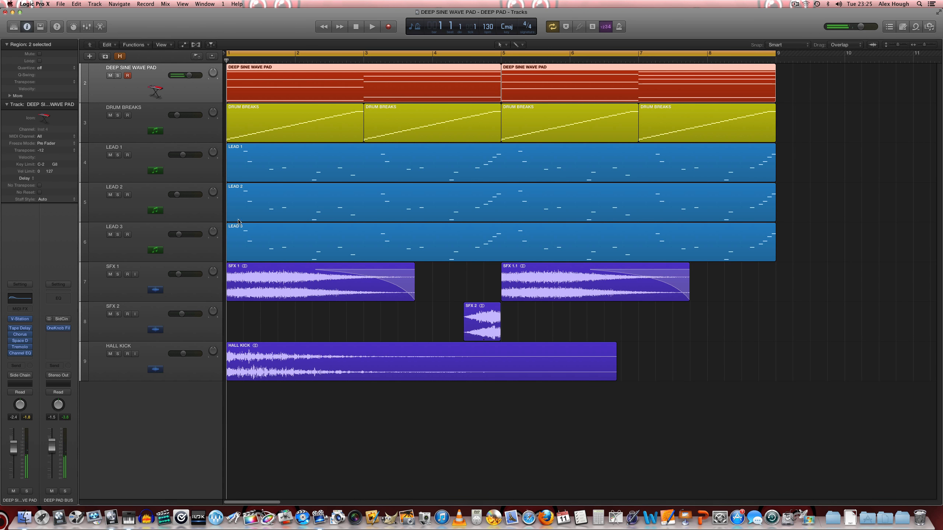
left_click(347, 55)
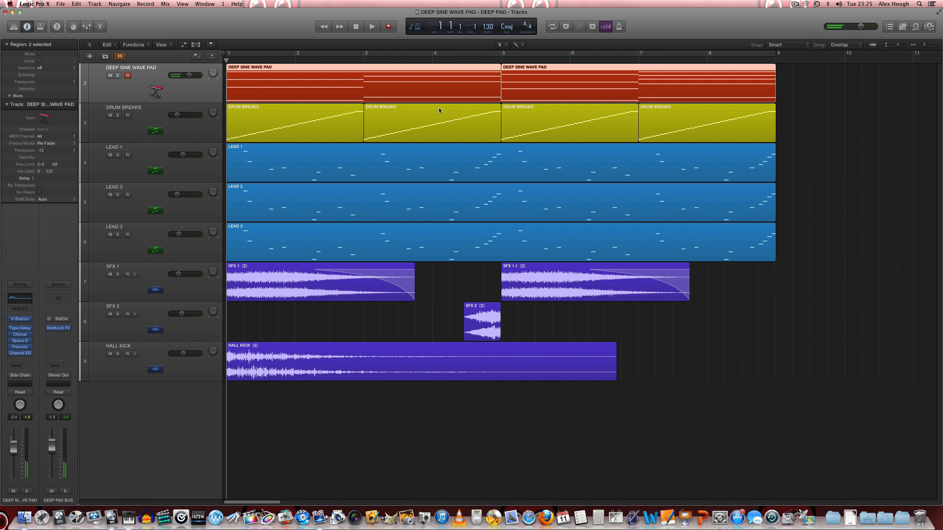
key("c")
key("space")
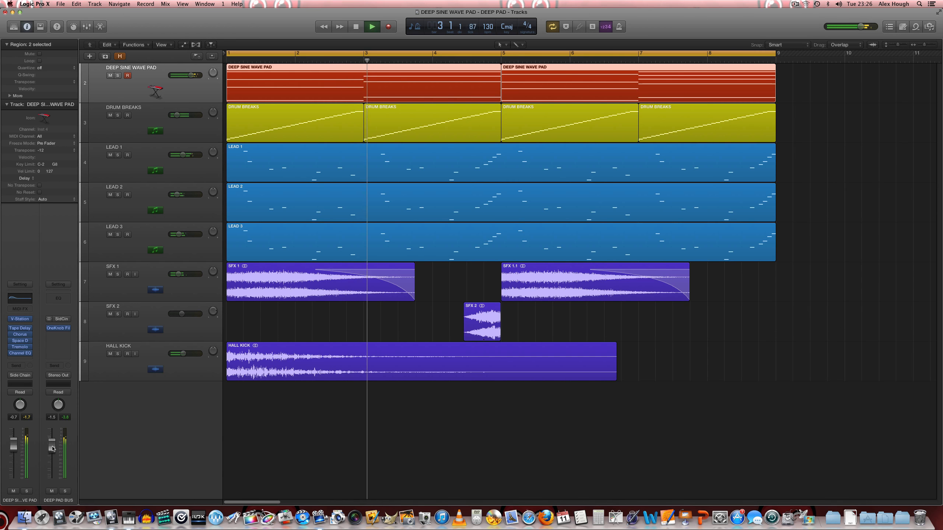
Open the OneKnob Filter on the Deep Pad Bus and sweep it down to about 3.8 and back up during playback.
left_click(63, 329)
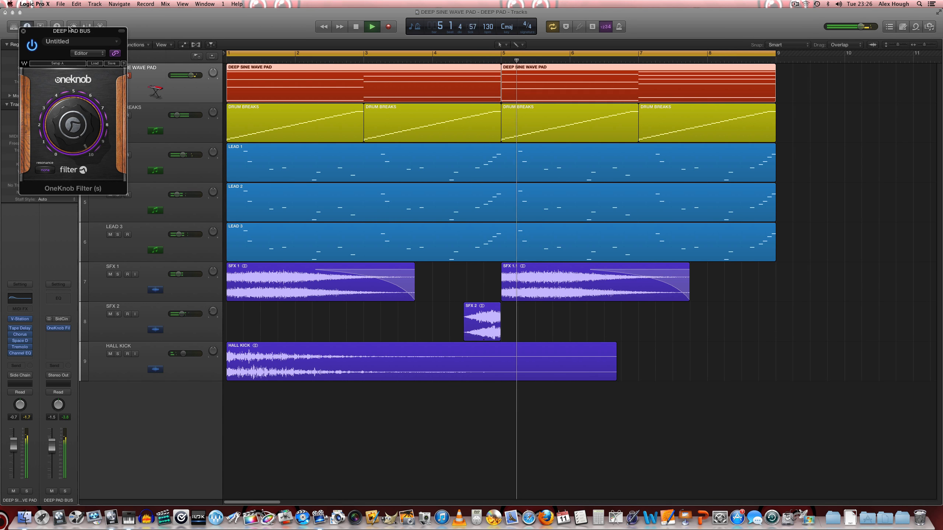
left_click_drag(72, 31, 290, 306)
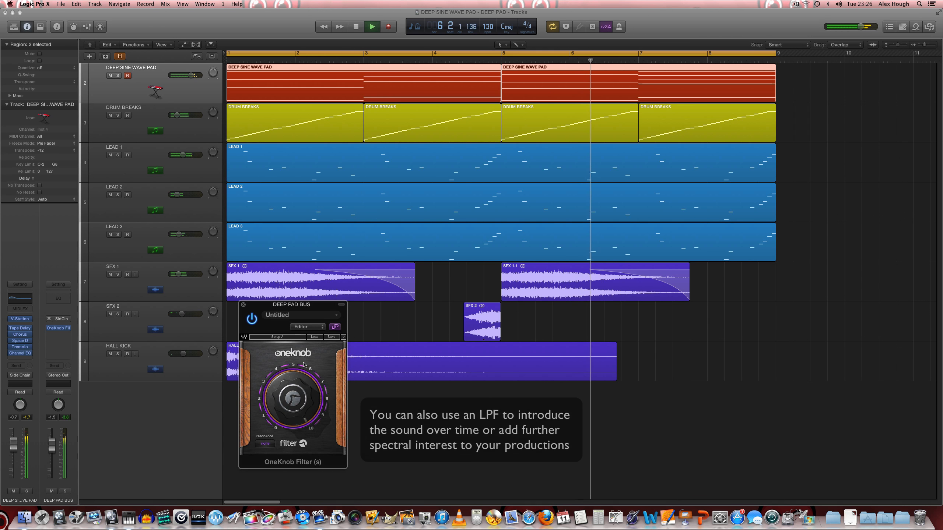
left_click_drag(293, 398, 303, 382)
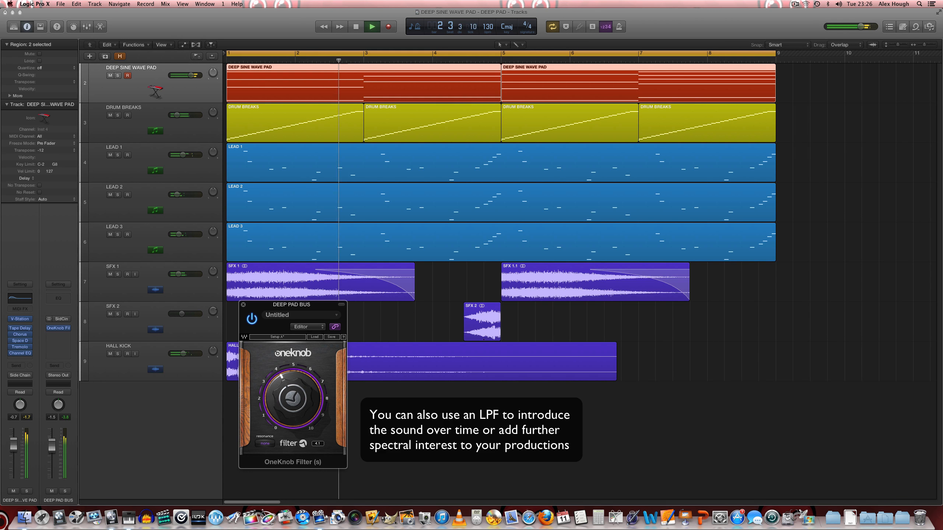
left_click_drag(303, 381, 303, 377)
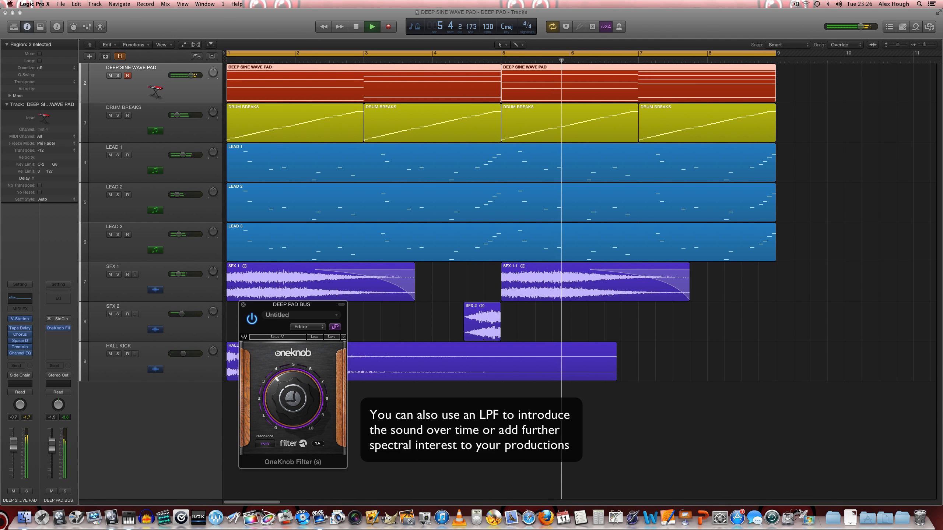
left_click_drag(303, 382, 303, 380)
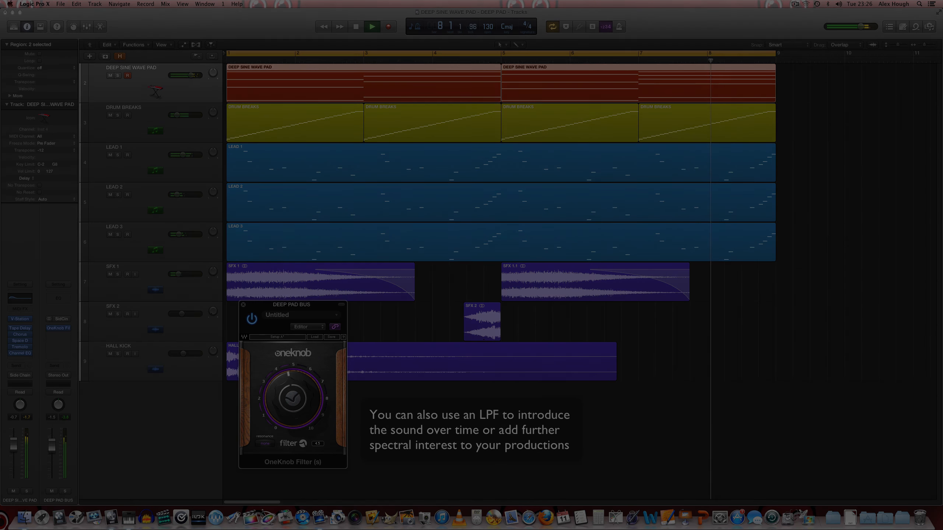